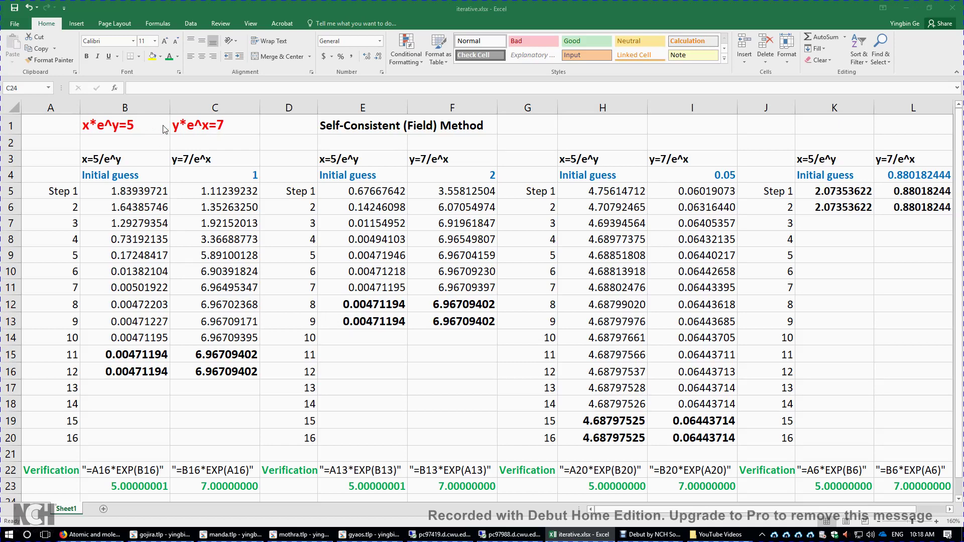
# - Examine the two equations in B1 and C1 and their rearranged forms for x and y in row 3
pyautogui.click(118, 129)
pyautogui.press('Right')
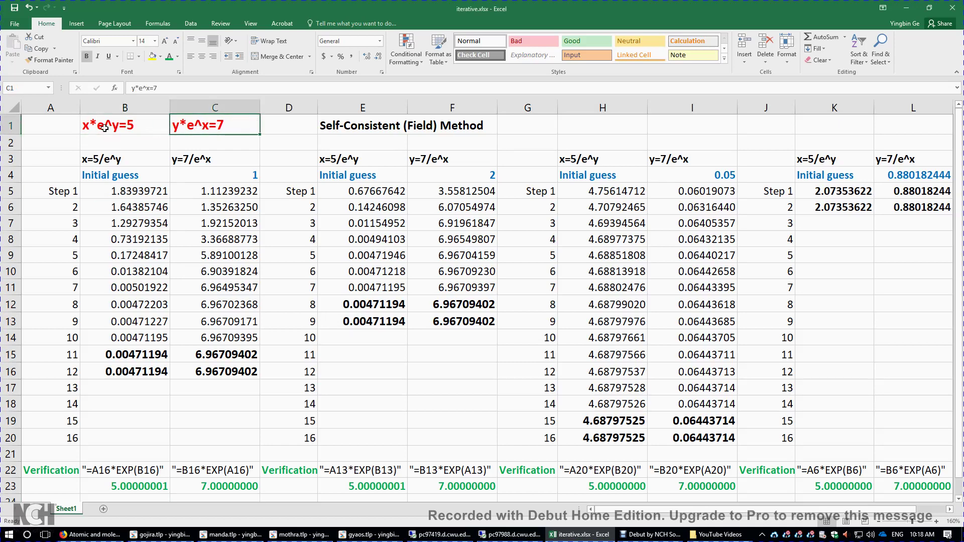
pyautogui.press('Left')
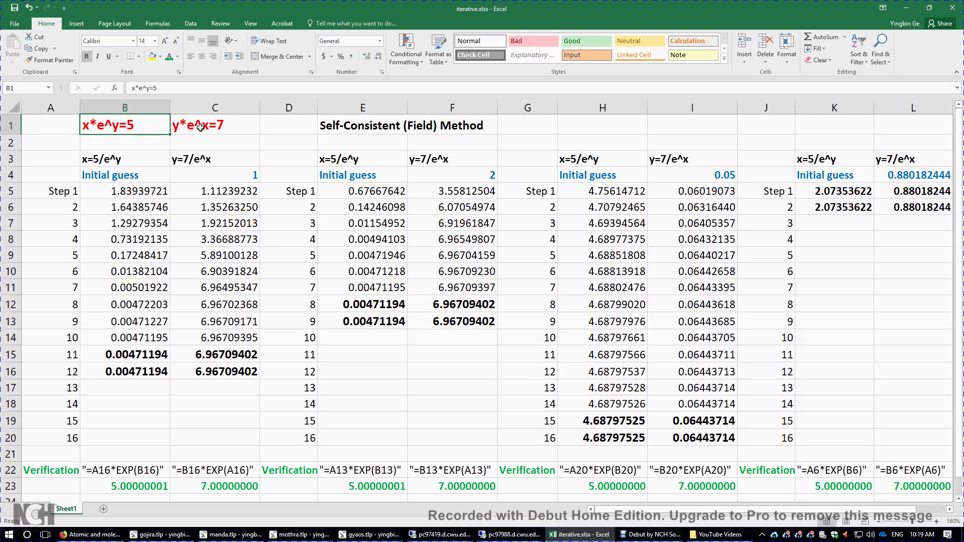
pyautogui.moveTo(148, 125); pyautogui.dragTo(194, 124)
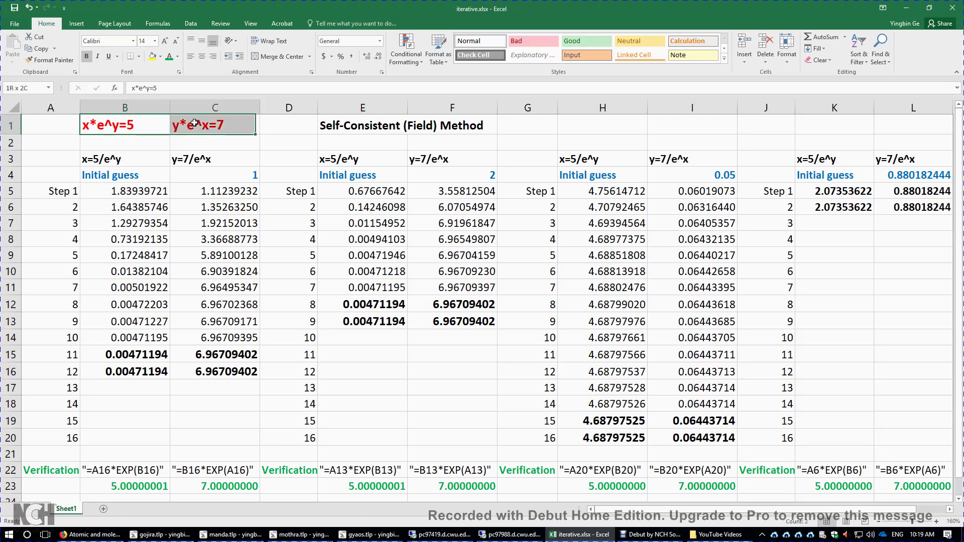
pyautogui.click(223, 126)
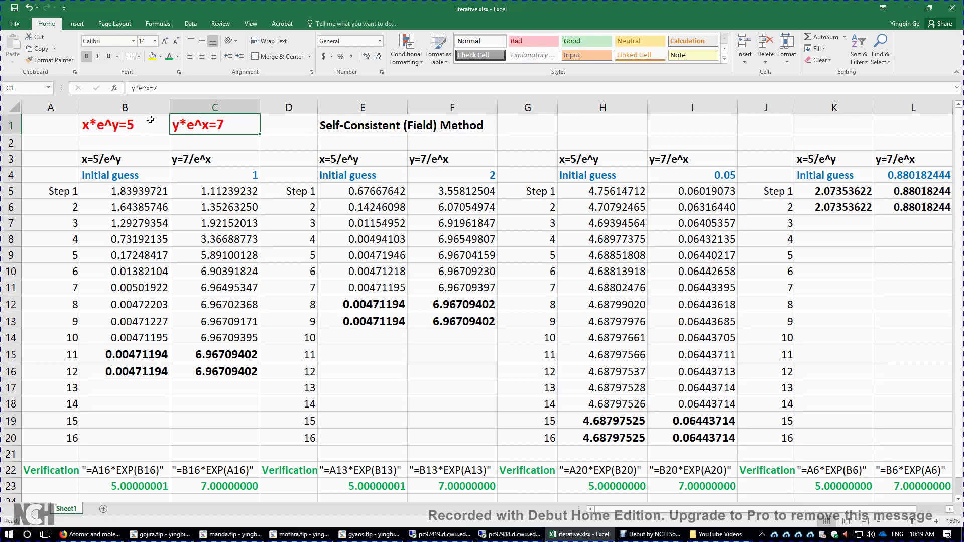
pyautogui.click(92, 159)
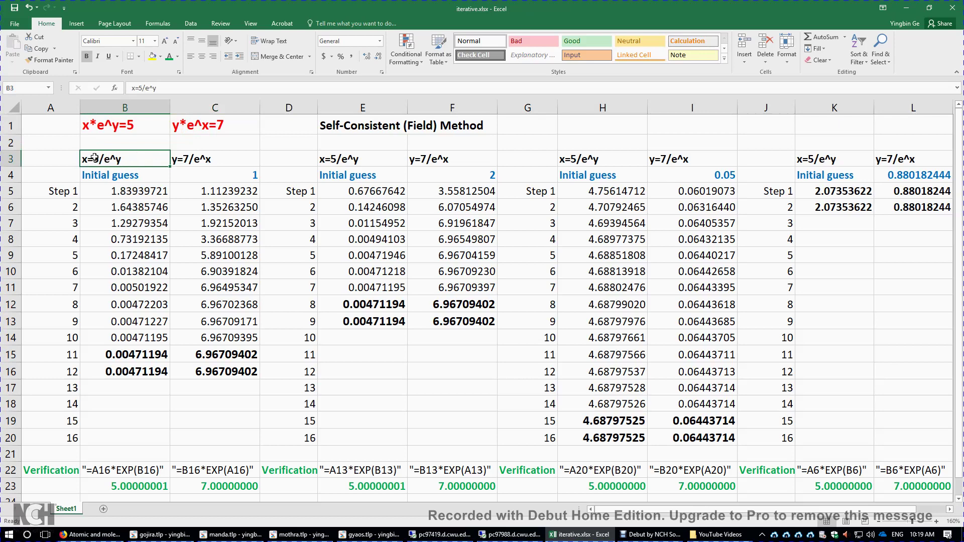
pyautogui.click(213, 125)
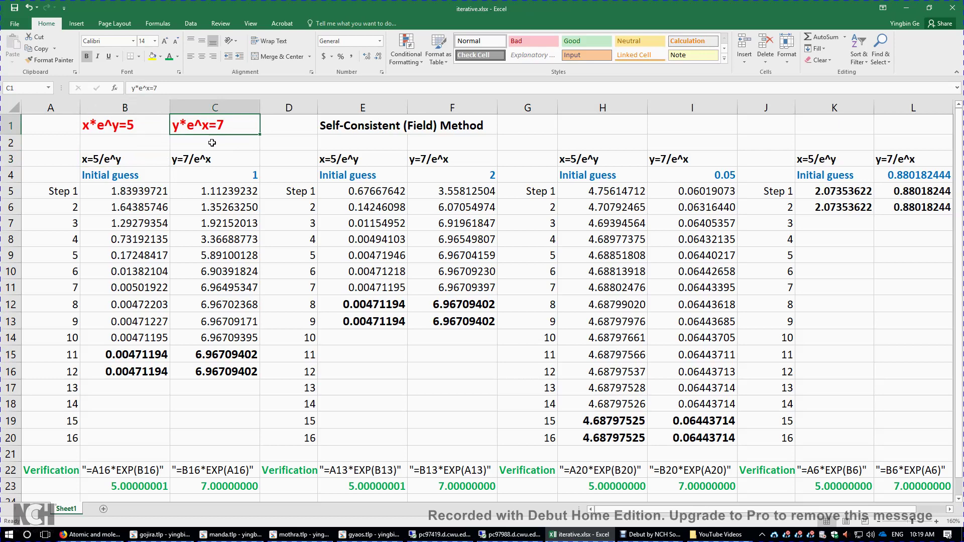
pyautogui.click(188, 159)
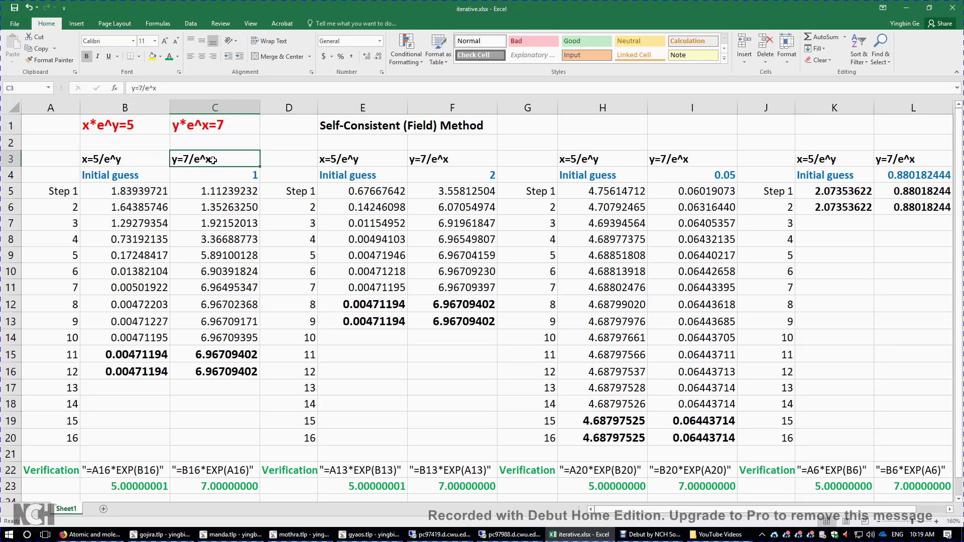
# - Examine the first initial guess for y in C4 and its label in B4
pyautogui.click(136, 175)
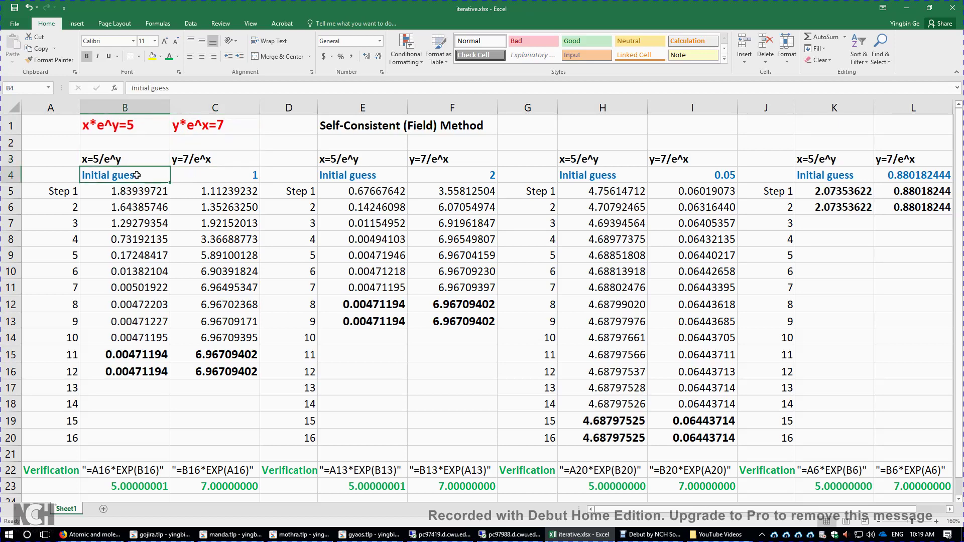
pyautogui.click(217, 174)
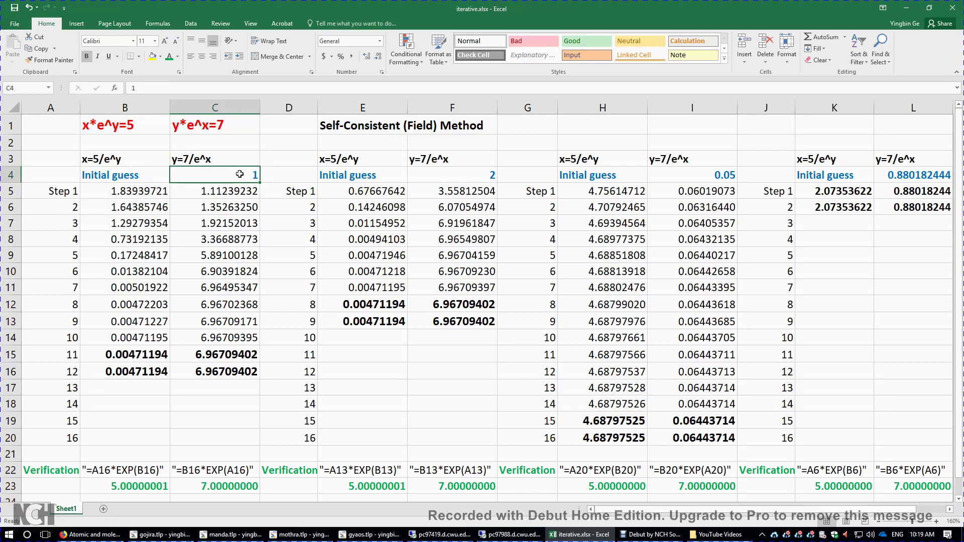
pyautogui.doubleClick(240, 173)
pyautogui.doubleClick(227, 174)
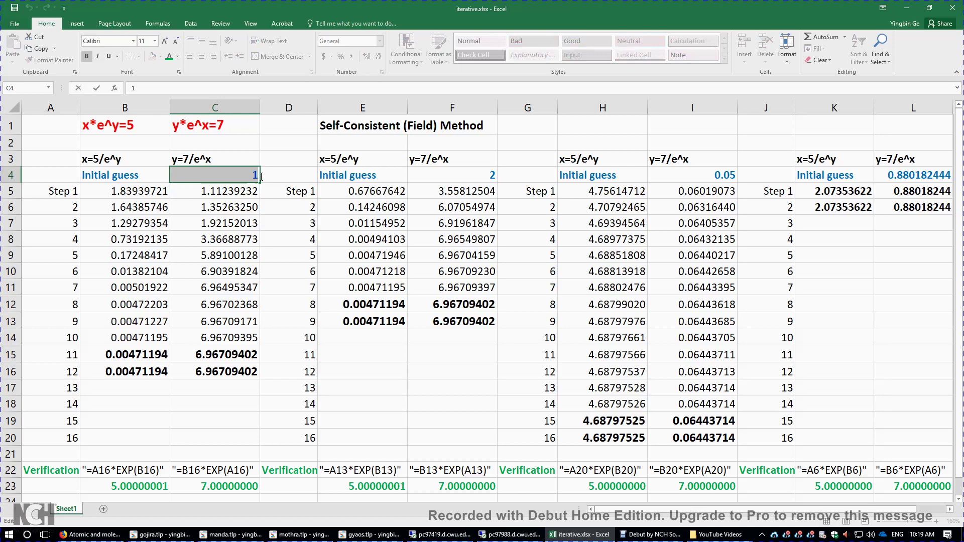
pyautogui.click(226, 176)
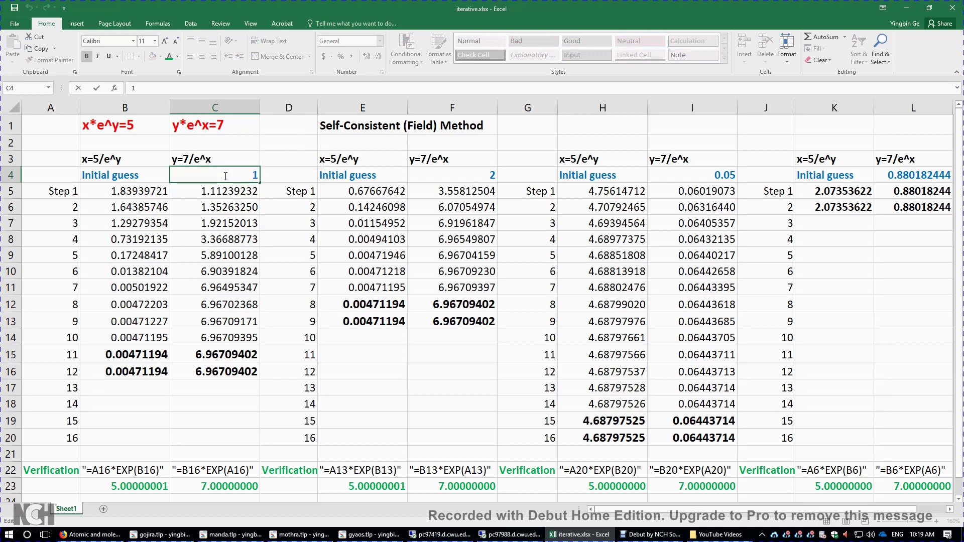
# - Inspect the step 1 formulas for x in B5 and y in C5 along with the cells they reference
pyautogui.click(104, 161)
pyautogui.click(145, 192)
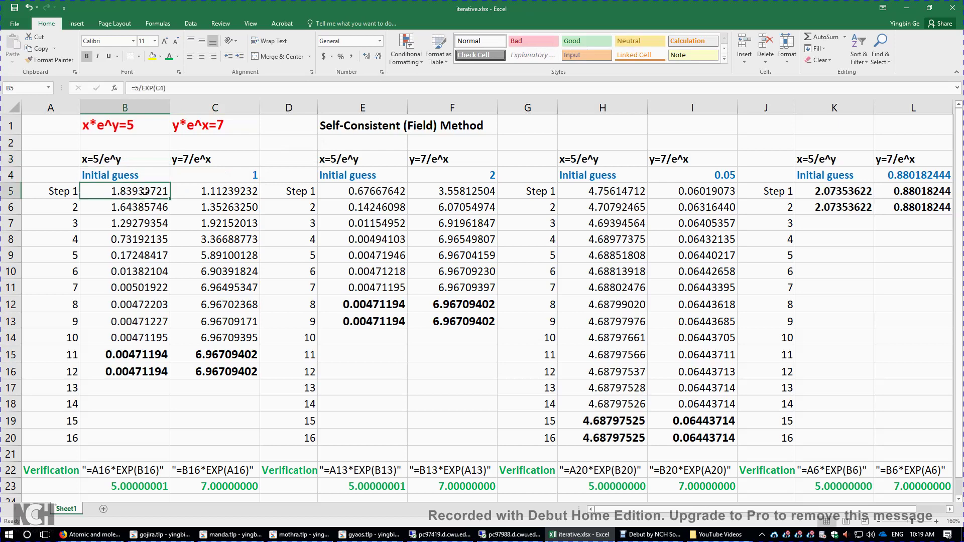
pyautogui.doubleClick(145, 192)
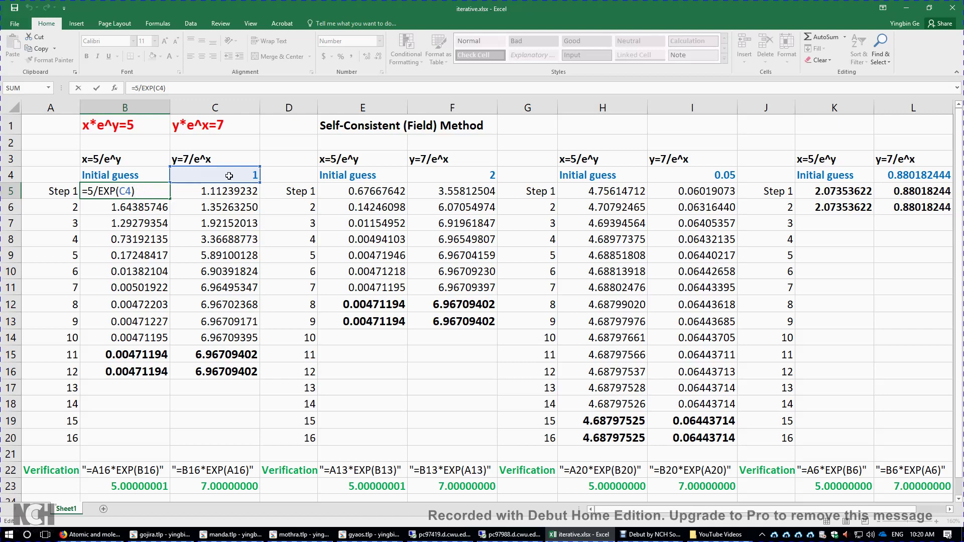
pyautogui.press('Return')
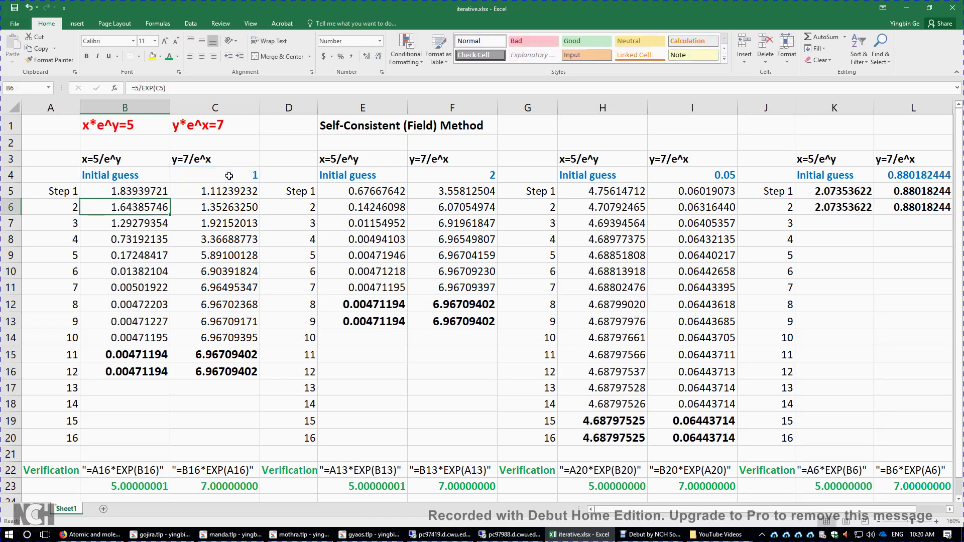
pyautogui.click(154, 190)
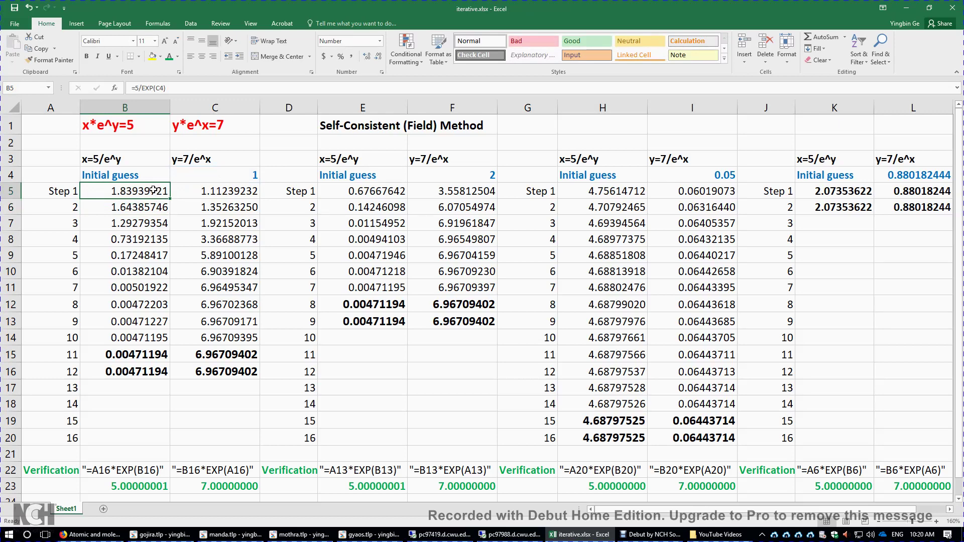
pyautogui.click(210, 188)
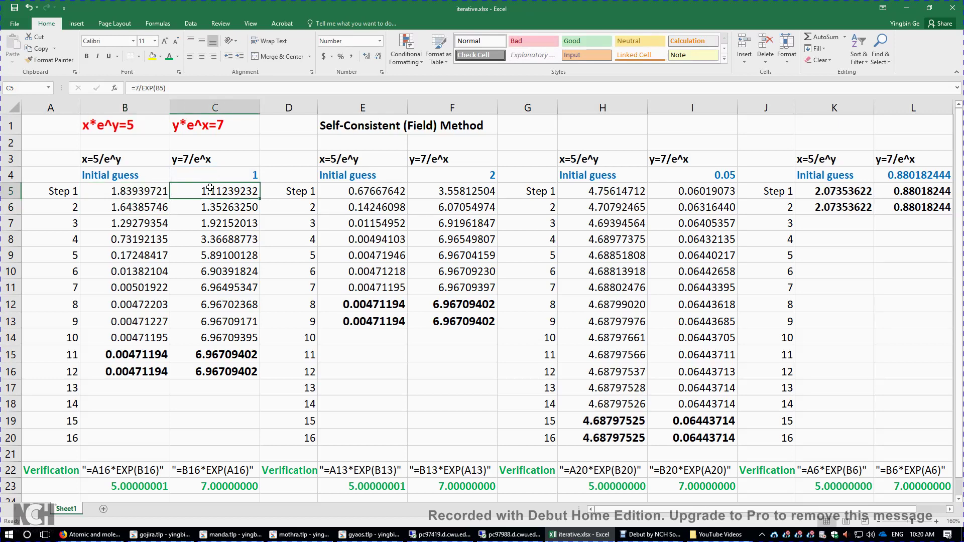
pyautogui.doubleClick(210, 188)
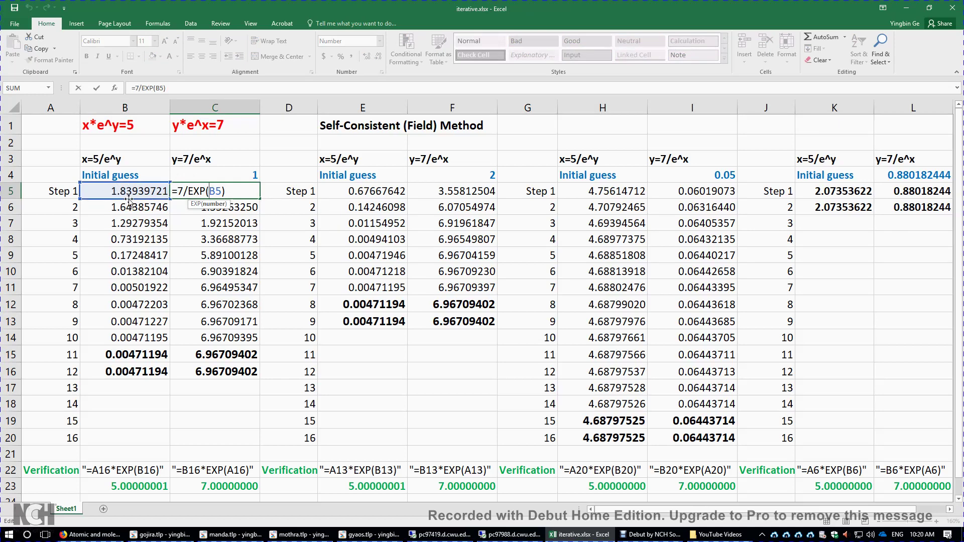
pyautogui.press('Return')
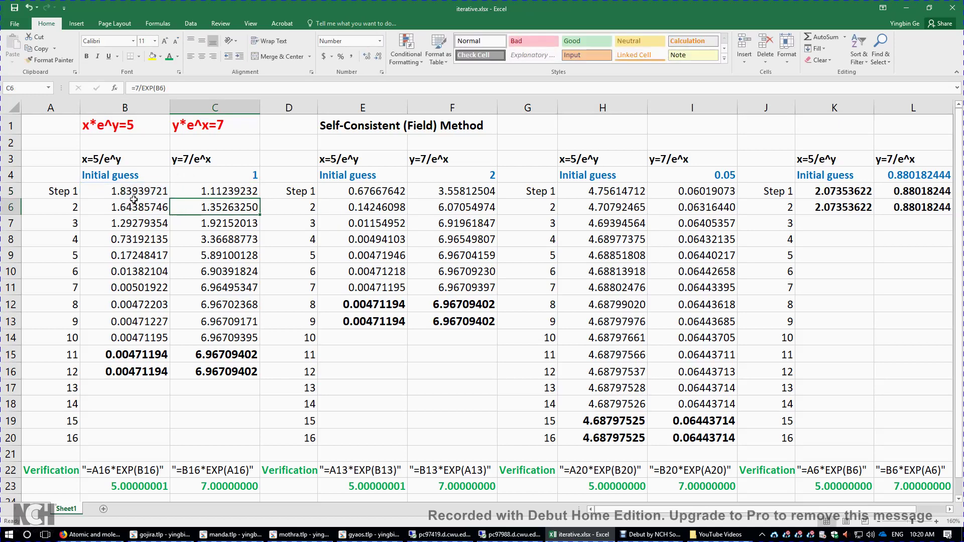
# - Fill the step 1 x and y formulas in B5:C5 down through step 9 in row 13
pyautogui.moveTo(128, 202); pyautogui.dragTo(237, 208)
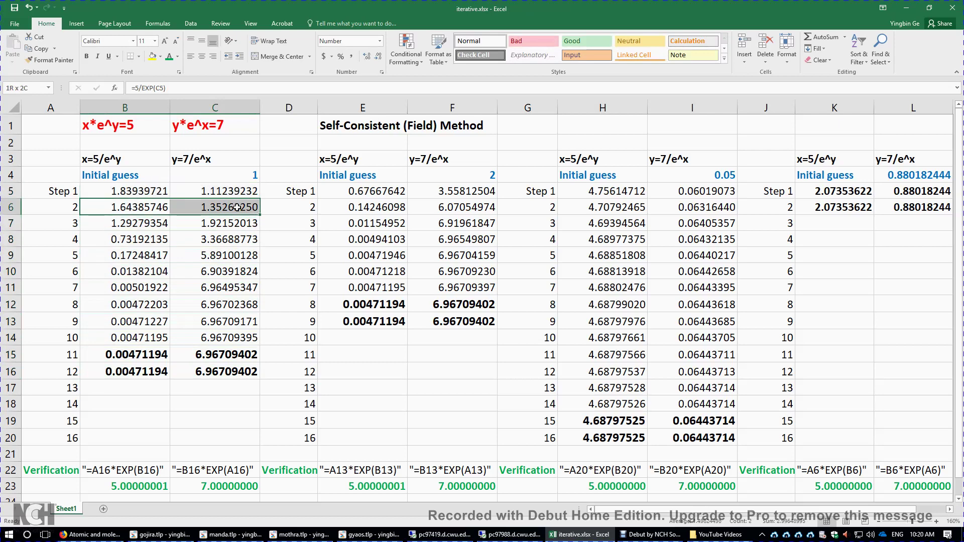
pyautogui.click(133, 191)
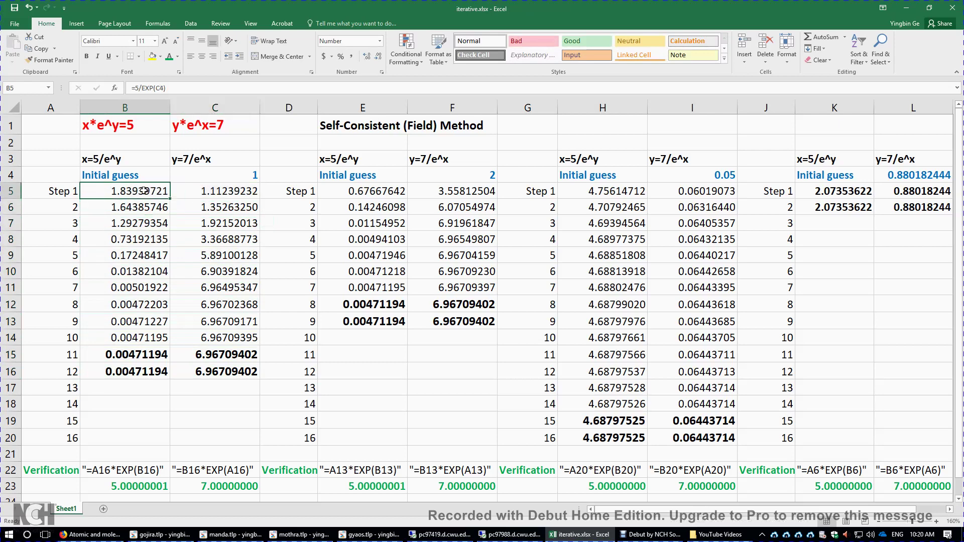
pyautogui.click(210, 191)
pyautogui.click(144, 191)
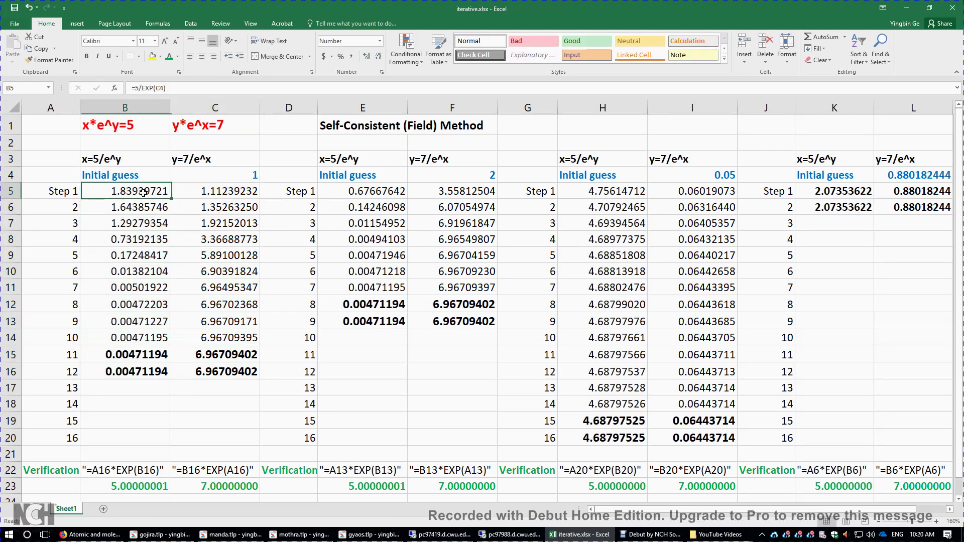
pyautogui.click(210, 191)
pyautogui.click(58, 192)
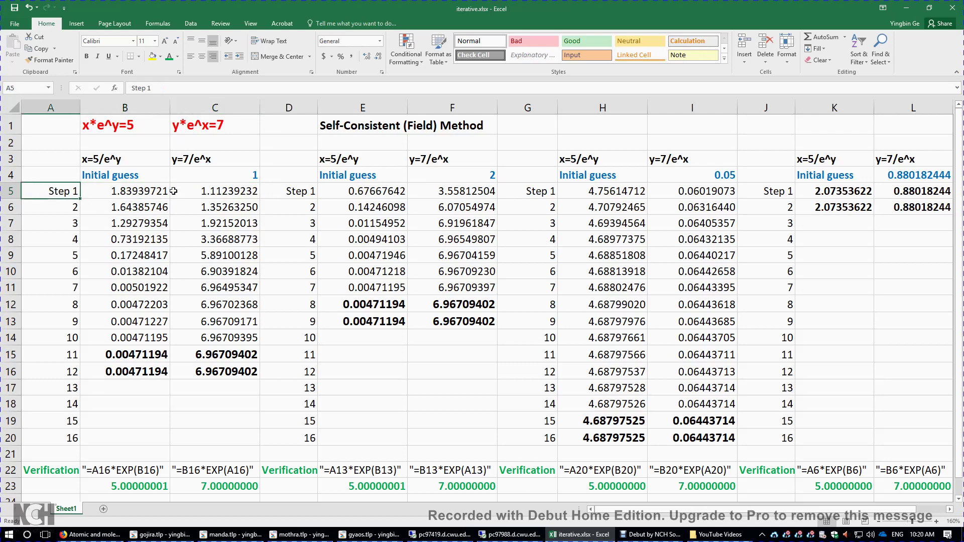
pyautogui.moveTo(148, 194); pyautogui.dragTo(199, 195)
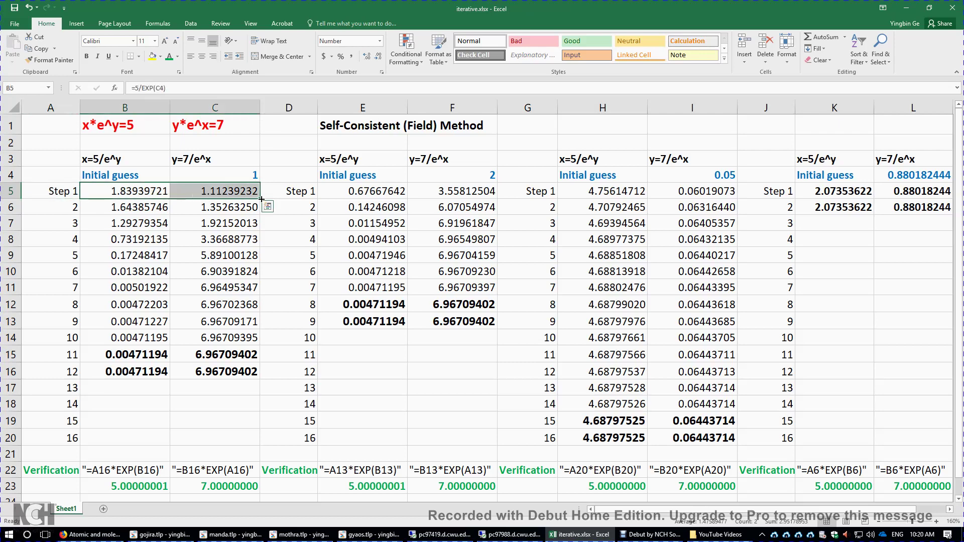
pyautogui.moveTo(261, 200); pyautogui.dragTo(260, 324)
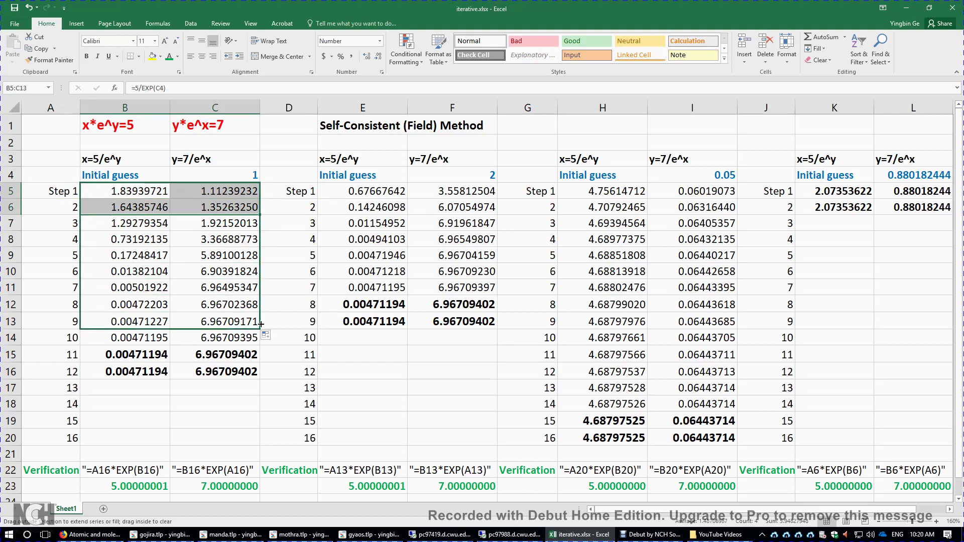
# - Compare the x and y values of steps 8, 9 and 10 in the first iteration table
pyautogui.click(221, 322)
pyautogui.moveTo(140, 324); pyautogui.dragTo(217, 322)
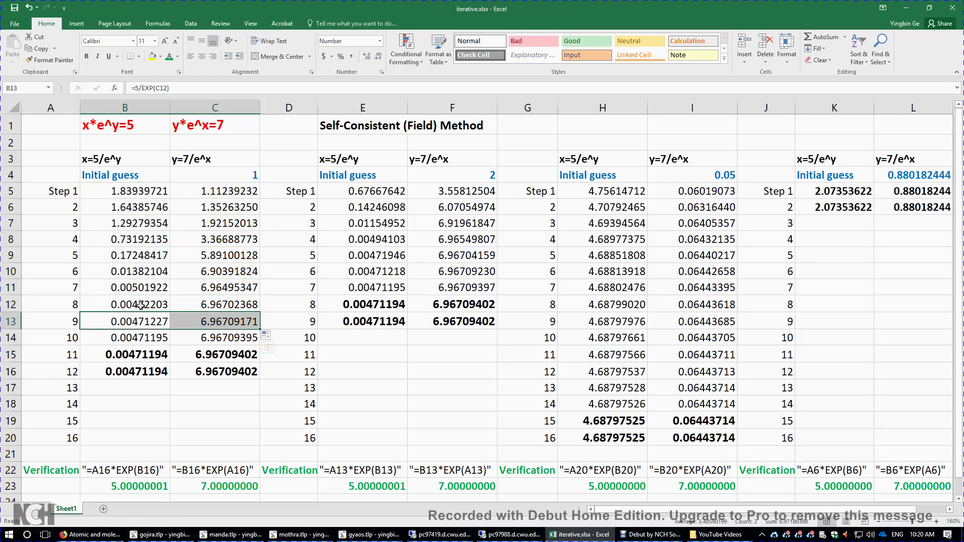
pyautogui.moveTo(131, 304); pyautogui.dragTo(204, 307)
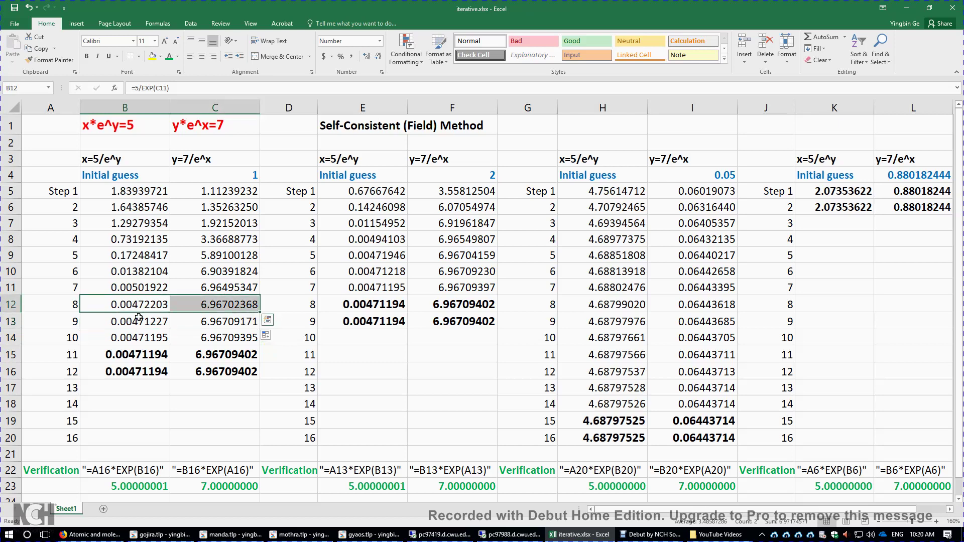
pyautogui.moveTo(138, 322); pyautogui.dragTo(191, 325)
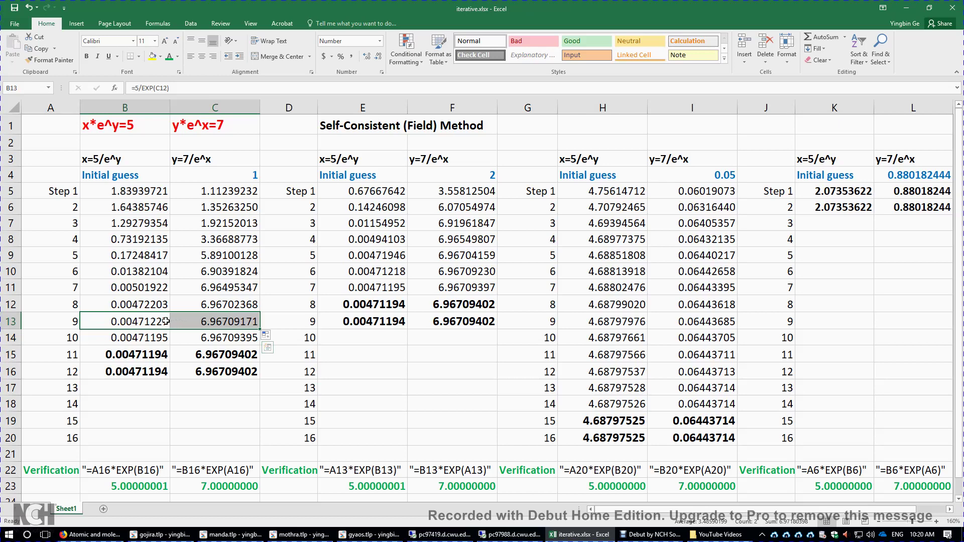
pyautogui.click(160, 321)
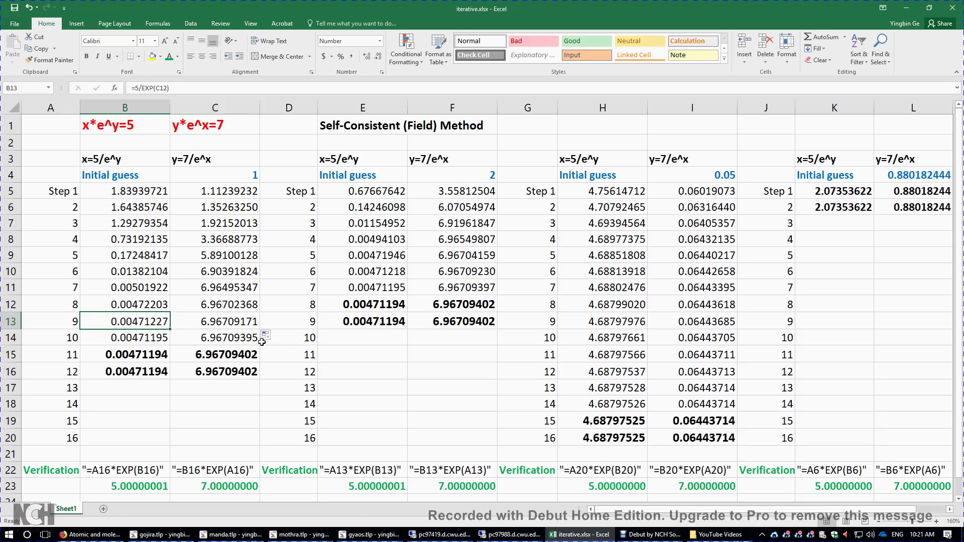
pyautogui.click(246, 337)
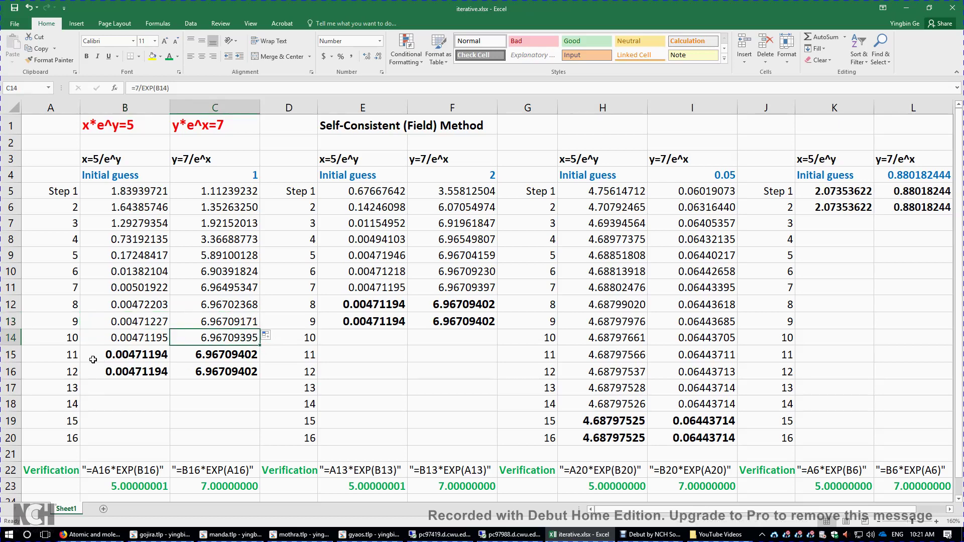
# - Compare the x and y values of steps 11 and 12 in B15:C16 to check convergence
pyautogui.moveTo(72, 355); pyautogui.dragTo(219, 360)
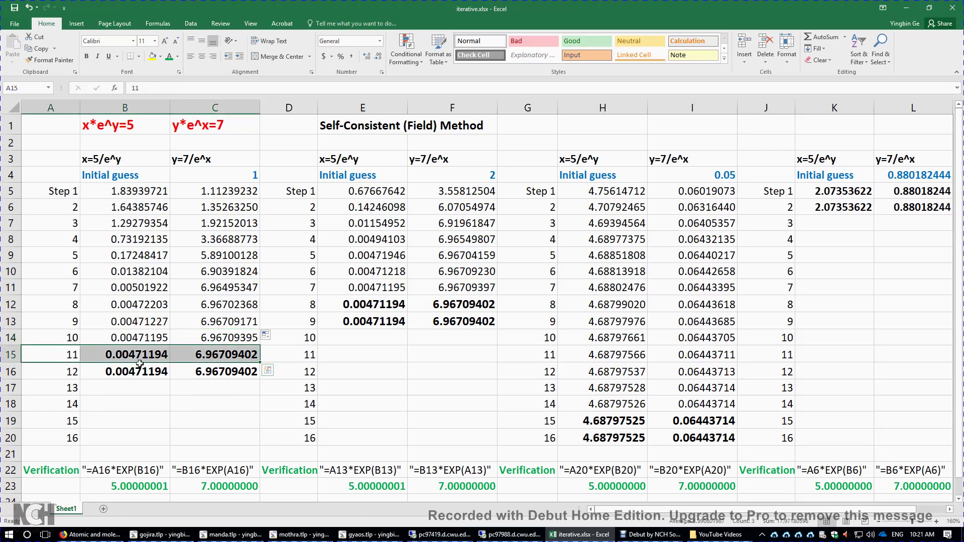
pyautogui.moveTo(59, 372); pyautogui.dragTo(217, 375)
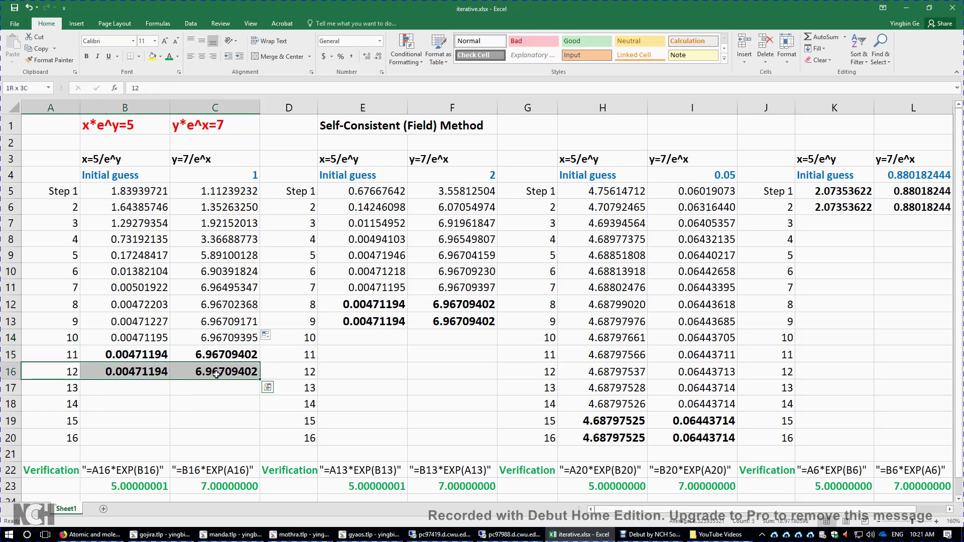
pyautogui.moveTo(146, 358); pyautogui.dragTo(187, 373)
pyautogui.click(151, 370)
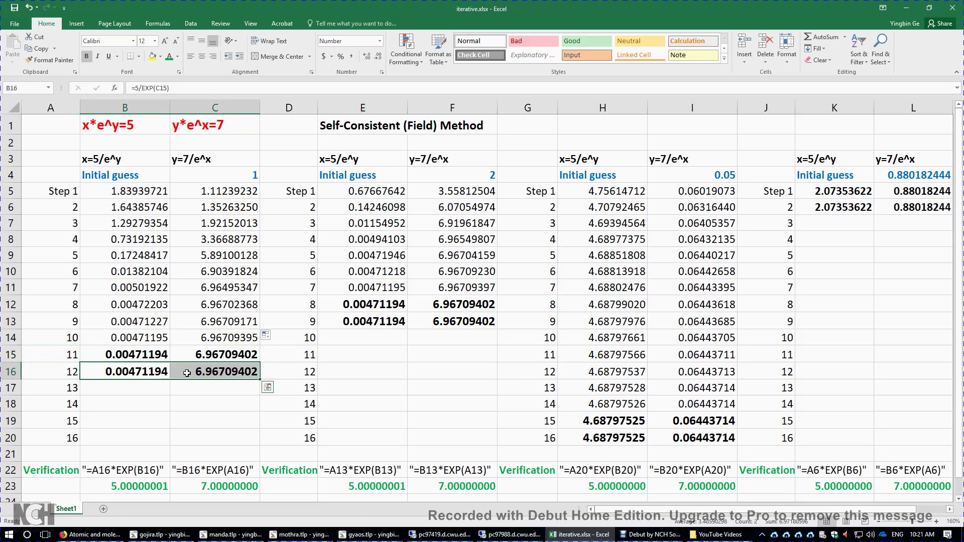
pyautogui.click(140, 352)
pyautogui.click(225, 359)
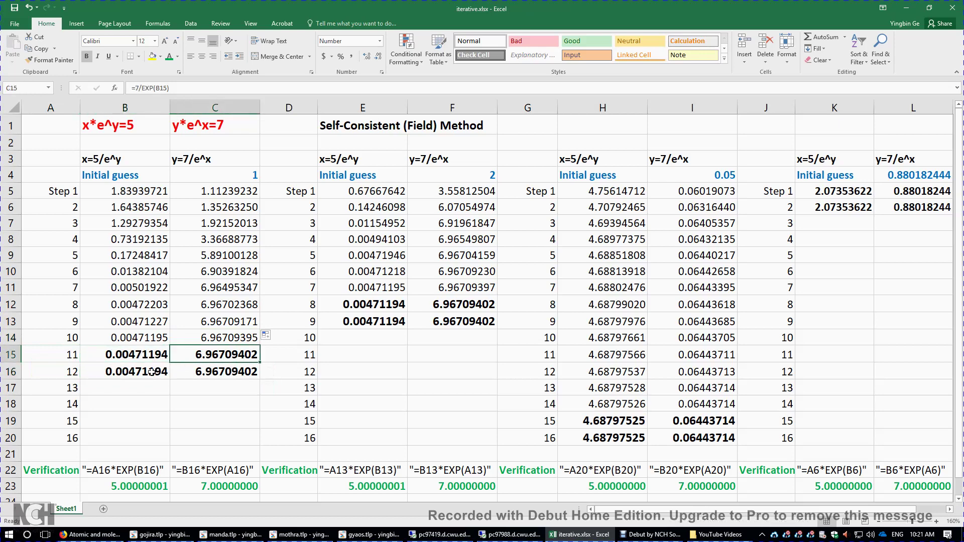
pyautogui.click(134, 371)
pyautogui.click(218, 372)
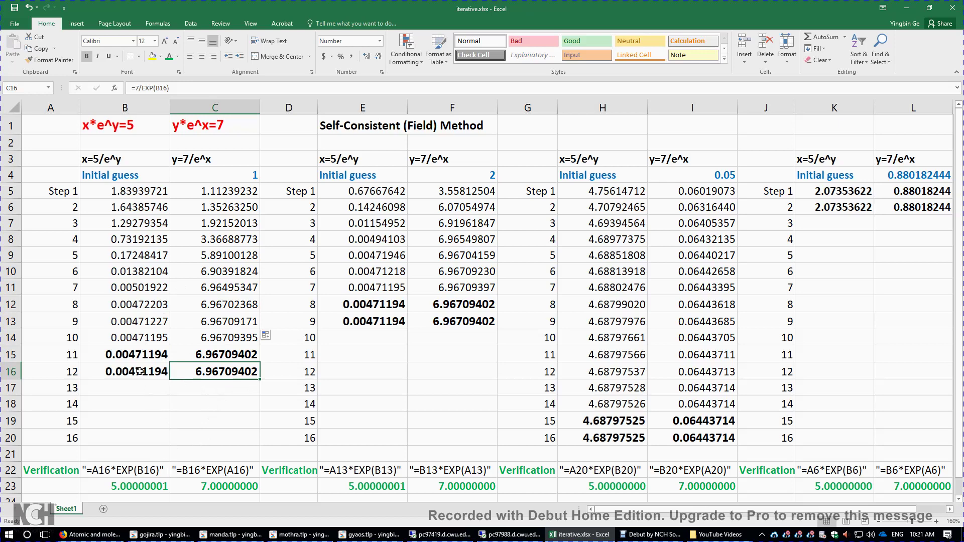
# - Check the verification formula in B23 against the step 12 x and y values in B16:C16
pyautogui.click(141, 371)
pyautogui.click(206, 372)
pyautogui.click(130, 372)
pyautogui.click(188, 372)
pyautogui.doubleClick(148, 486)
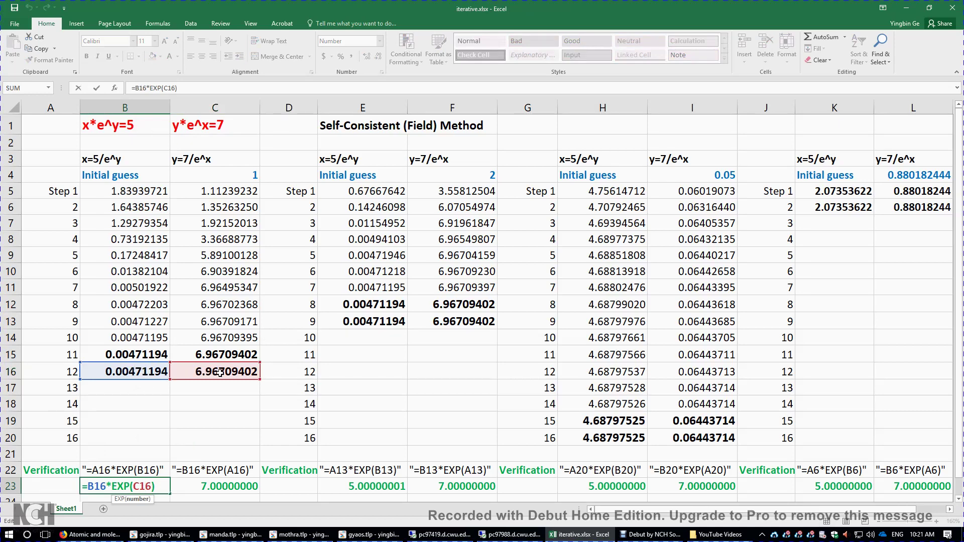
pyautogui.press('Return')
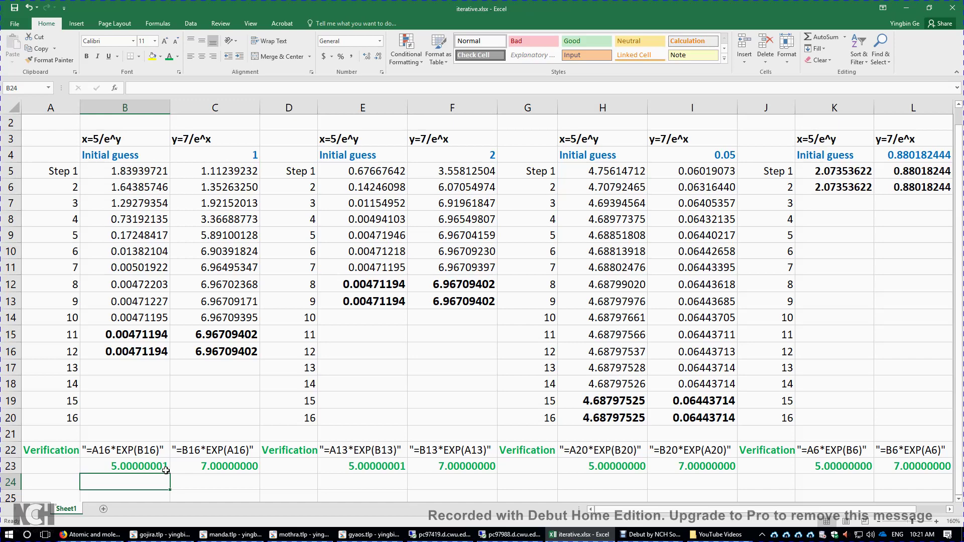
# - Check the verification formula in C23 and the step 12 values in B16:C16 that it references
pyautogui.click(223, 466)
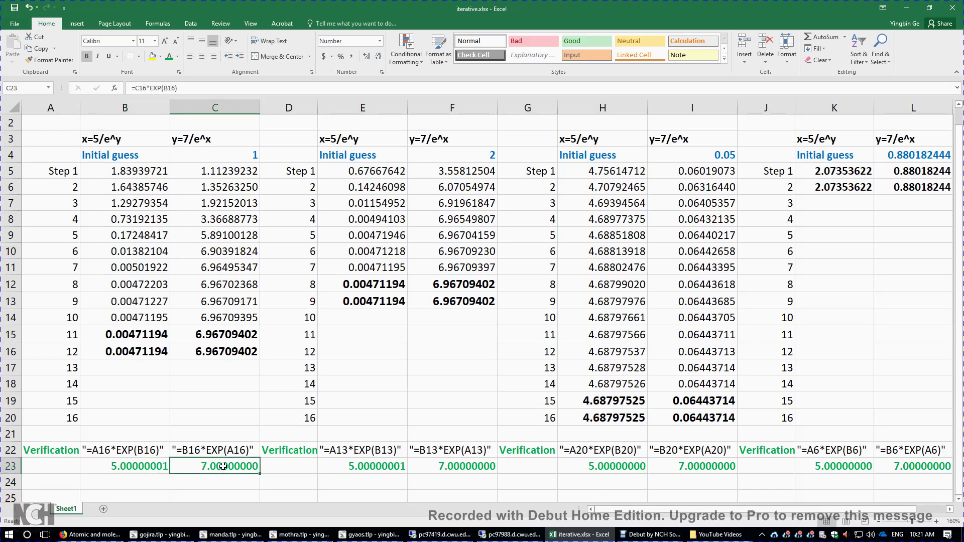
pyautogui.moveTo(144, 352); pyautogui.dragTo(216, 352)
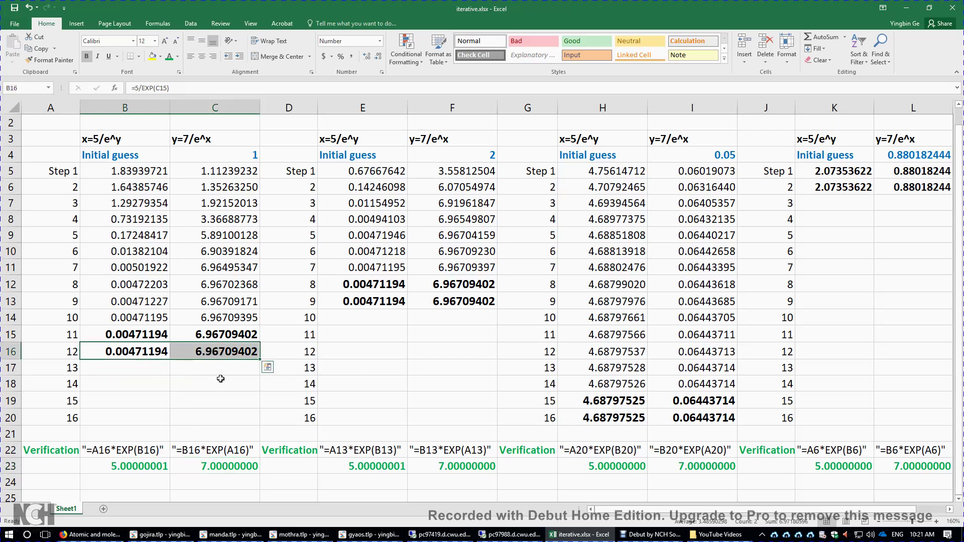
pyautogui.doubleClick(229, 466)
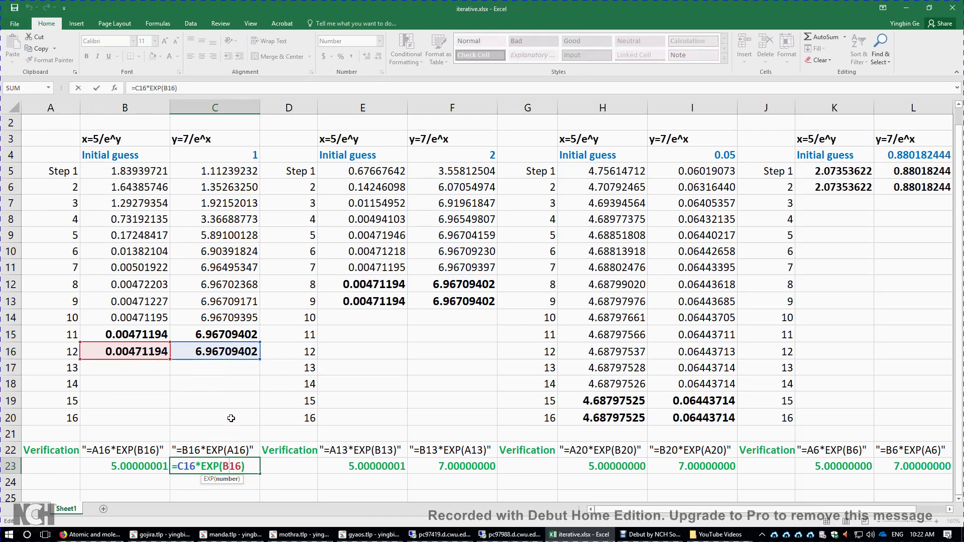
pyautogui.press('Return')
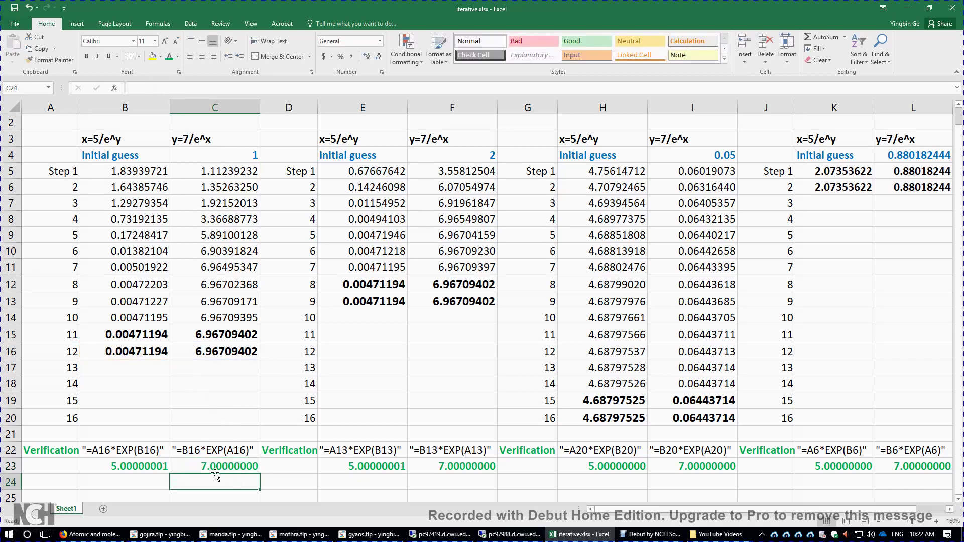
pyautogui.scroll(1, 249, 470)
# - Compare the first table's verification results in row 23 with the original equations in B1 and C1
pyautogui.click(247, 481)
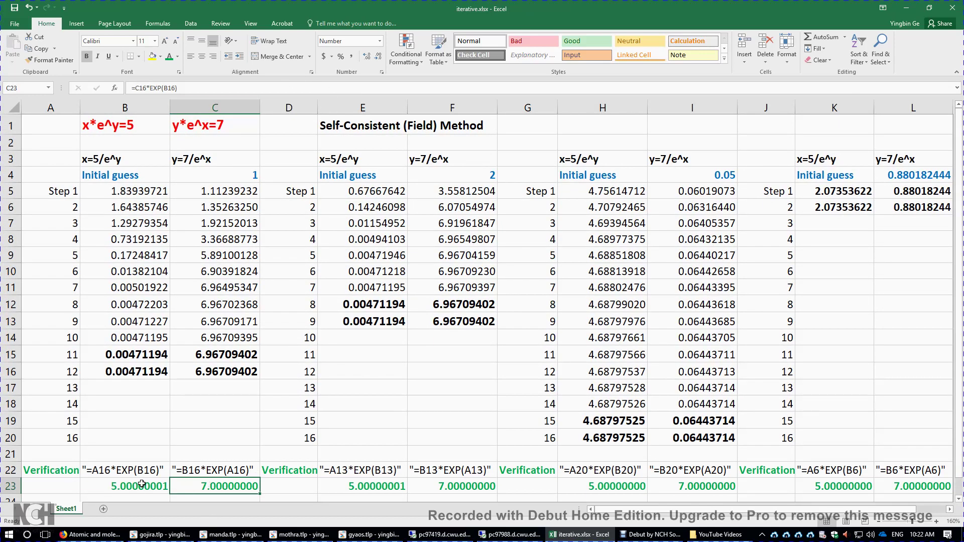
pyautogui.click(126, 124)
pyautogui.moveTo(178, 122); pyautogui.dragTo(189, 132)
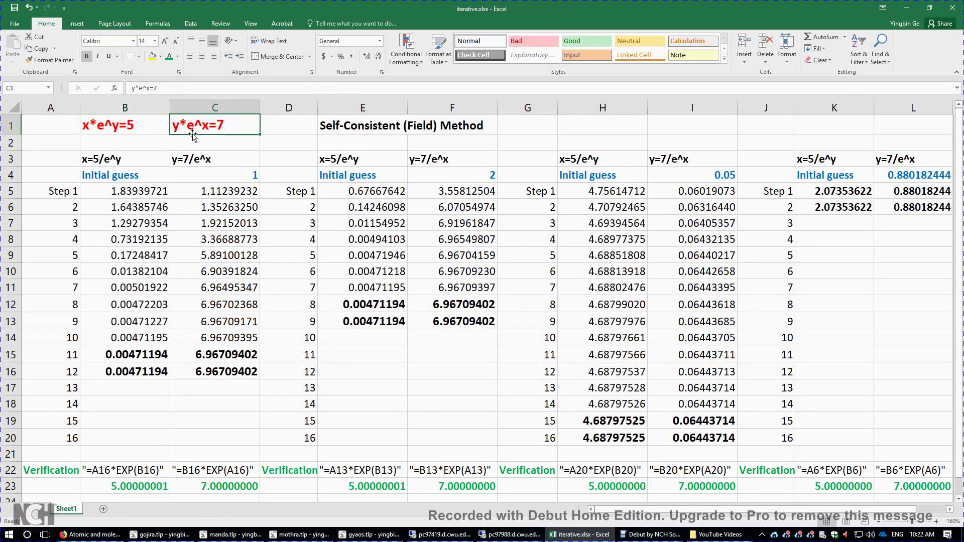
pyautogui.click(130, 121)
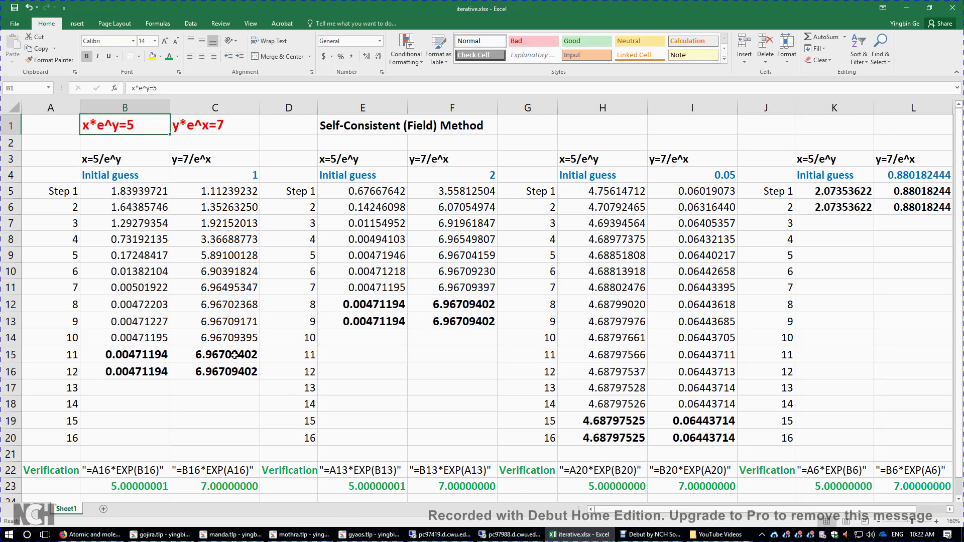
# - Compare the initial y guesses of the first and second iteration tables in C4 and F4
pyautogui.click(242, 174)
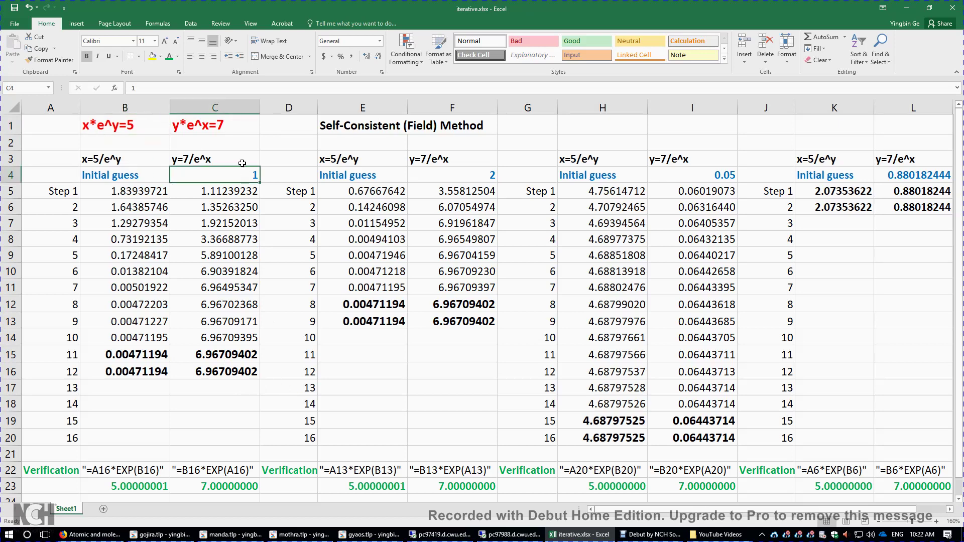
pyautogui.click(468, 173)
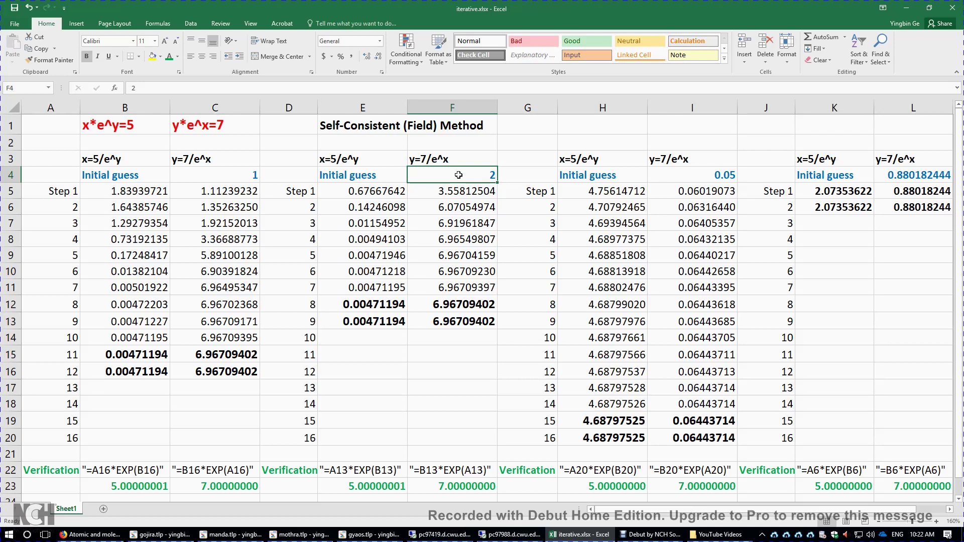
pyautogui.doubleClick(459, 175)
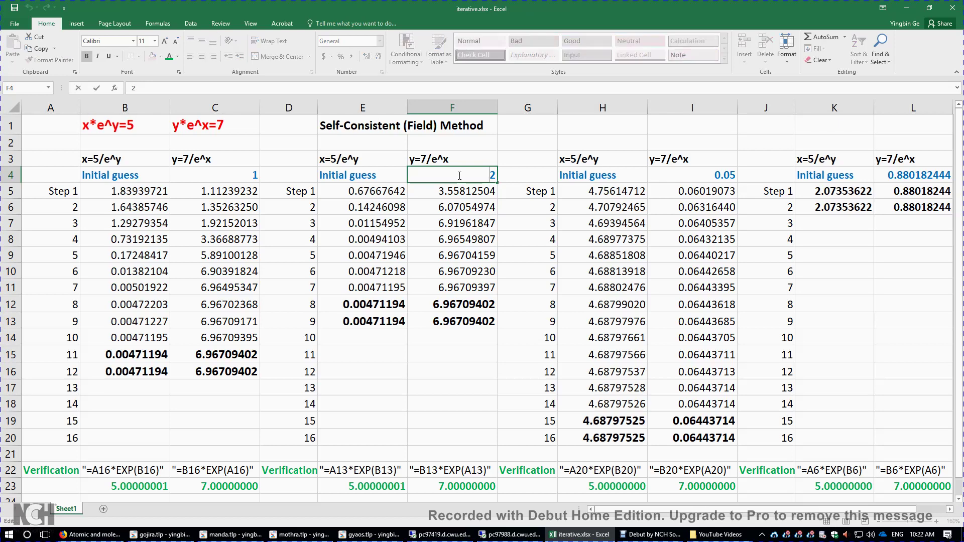
# - Inspect the second table's step 1 formulas for x in E5 and y in F5
pyautogui.click(376, 191)
pyautogui.doubleClick(351, 193)
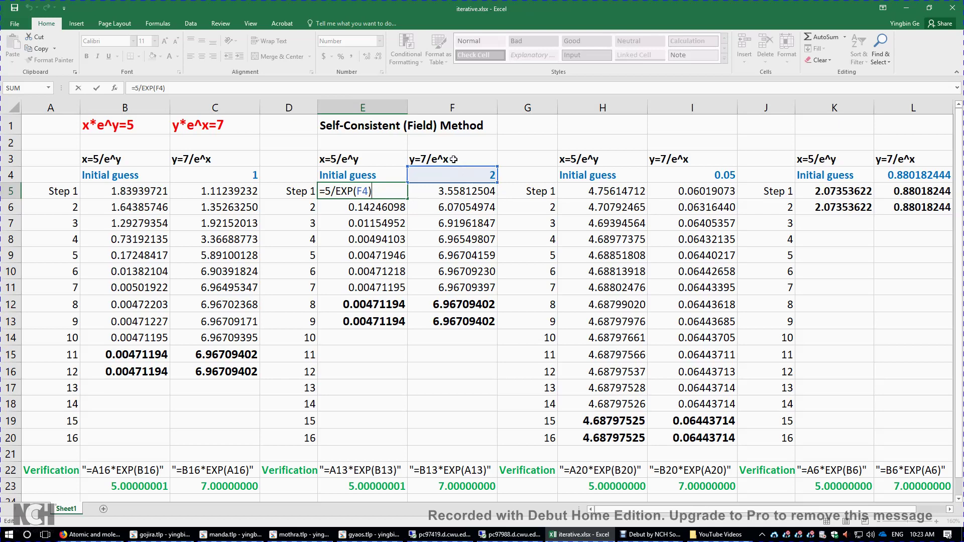
pyautogui.press('Return')
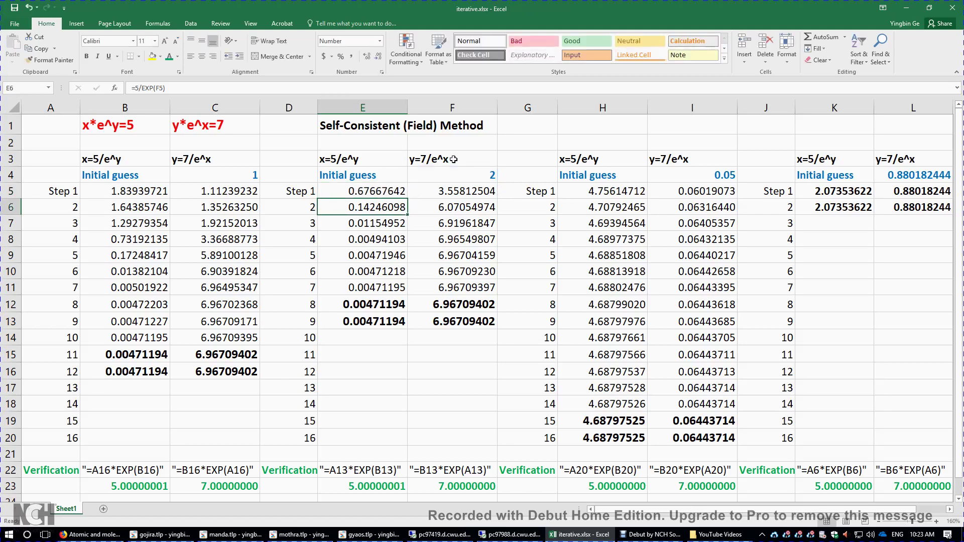
pyautogui.doubleClick(456, 195)
pyautogui.press('Return')
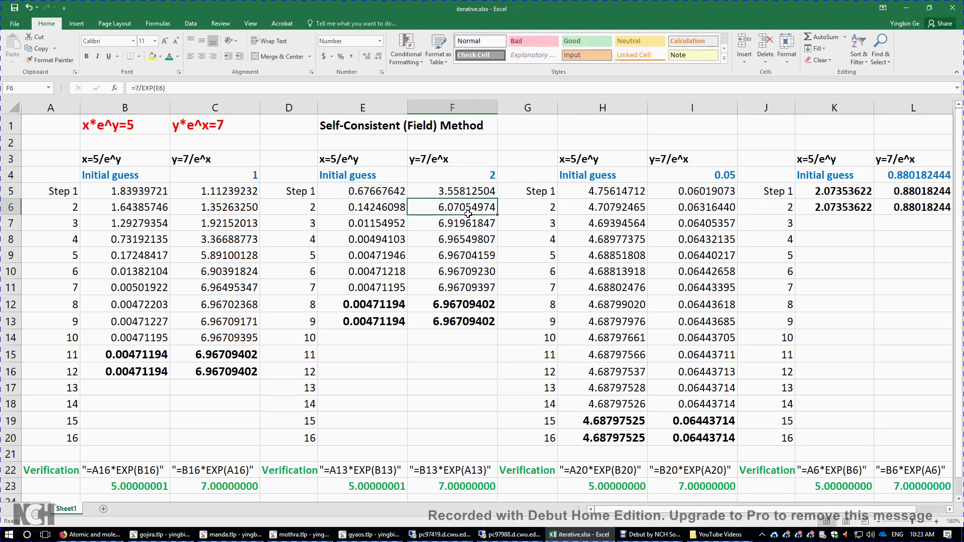
# - Inspect the second table's step 2 formulas in E6 and F6 along with the cells they reference
pyautogui.doubleClick(382, 207)
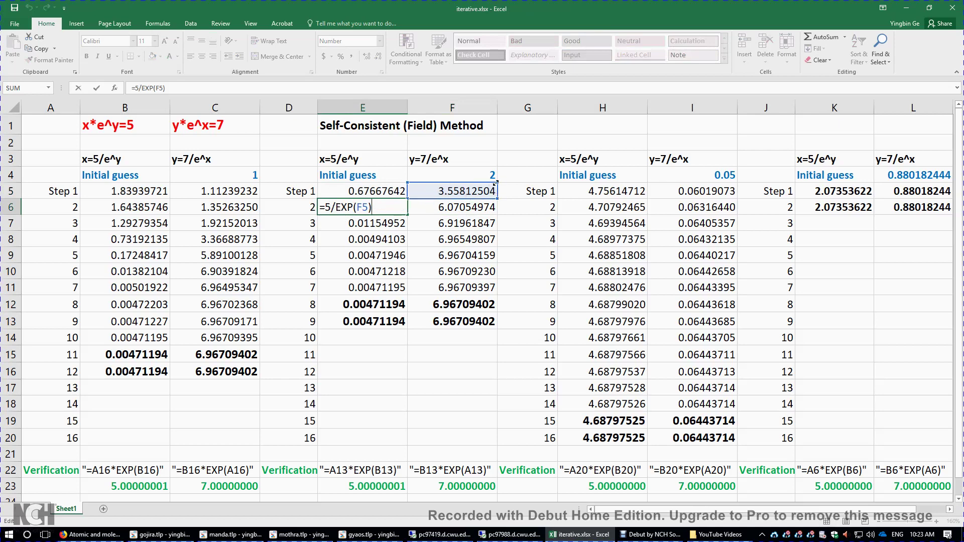
pyautogui.press('Return')
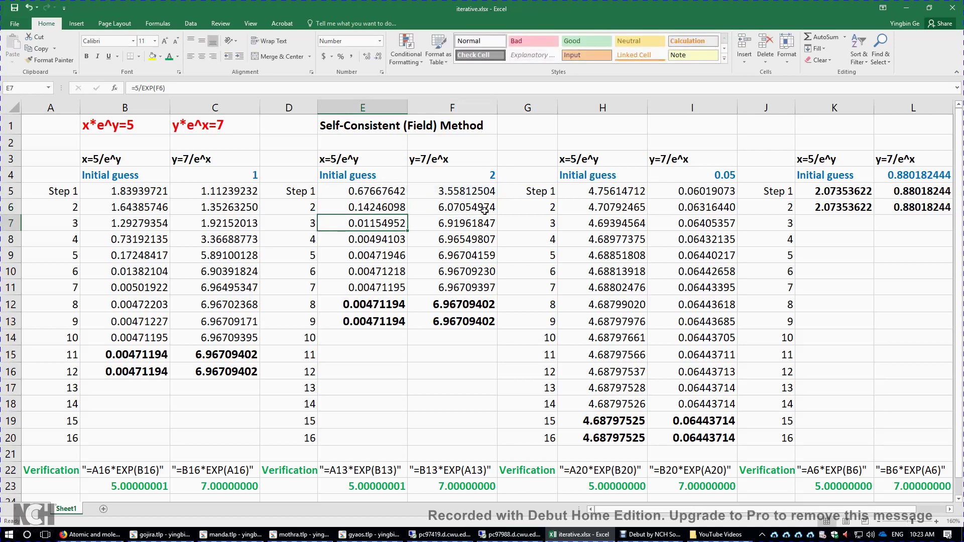
pyautogui.doubleClick(484, 210)
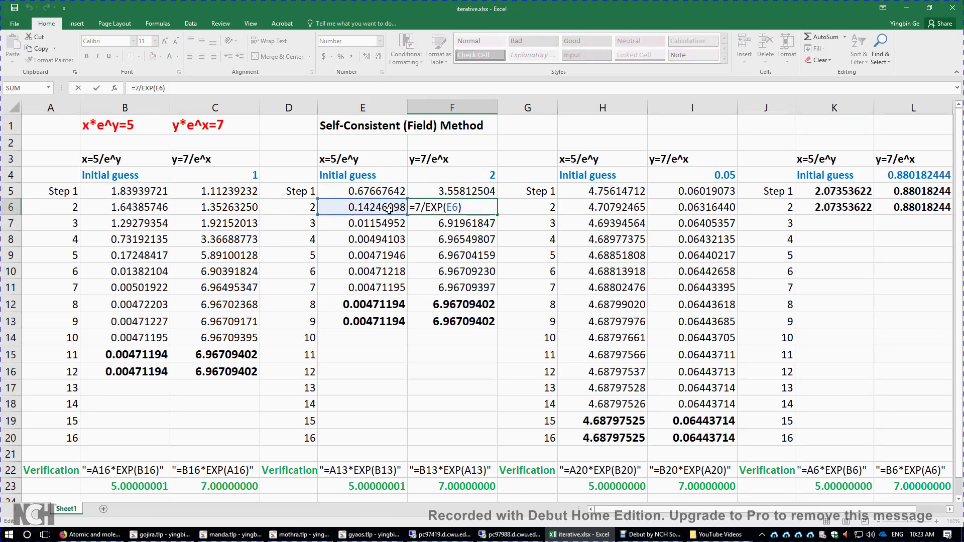
pyautogui.click(390, 228)
# - Fill the step 2 x and y formulas in E6:F6 down through step 7 in row 11
pyautogui.moveTo(391, 206); pyautogui.dragTo(500, 289)
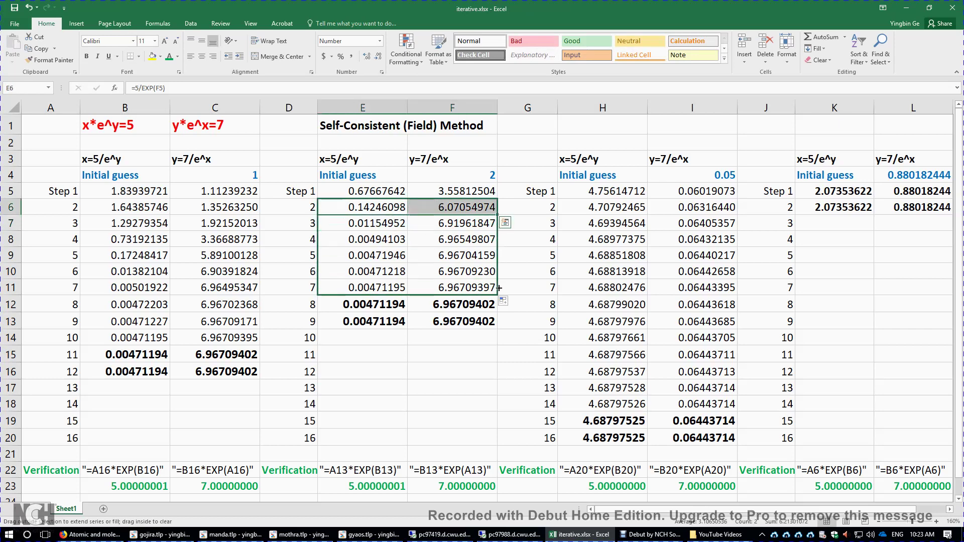
pyautogui.click(540, 281)
# - Inspect the step 8 x formula in E12 and compare the step 8 and 9 values in E12:F13 for convergence
pyautogui.doubleClick(387, 304)
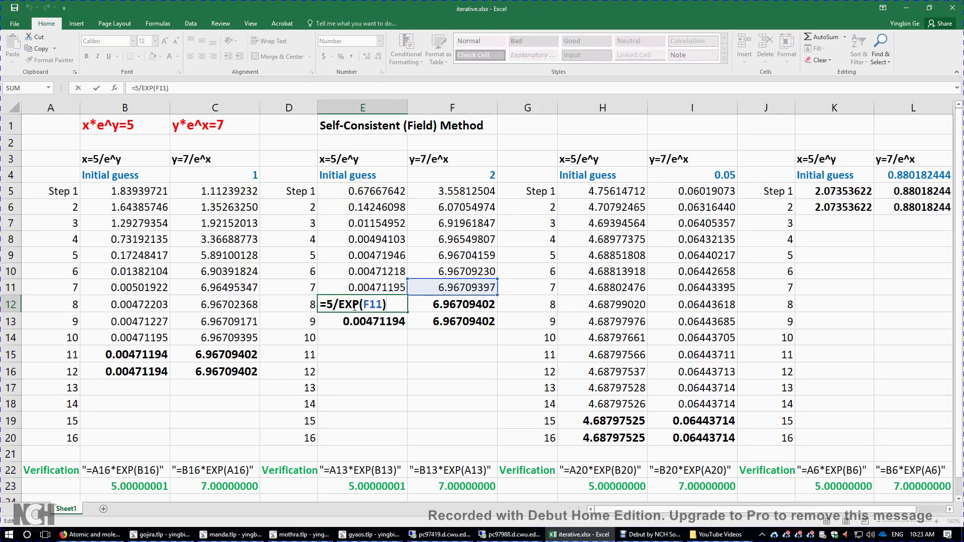
pyautogui.press('Return')
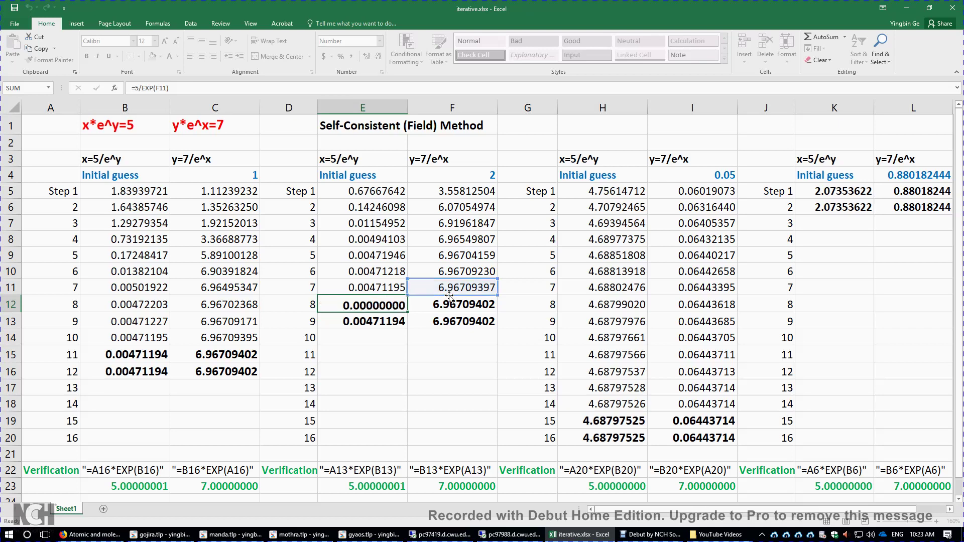
pyautogui.click(440, 345)
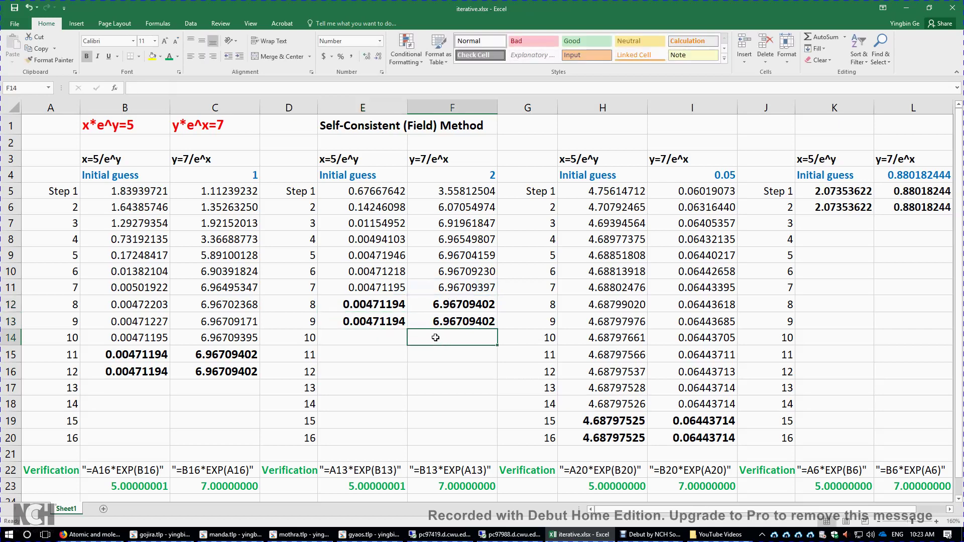
pyautogui.click(376, 304)
pyautogui.moveTo(375, 304); pyautogui.dragTo(445, 307)
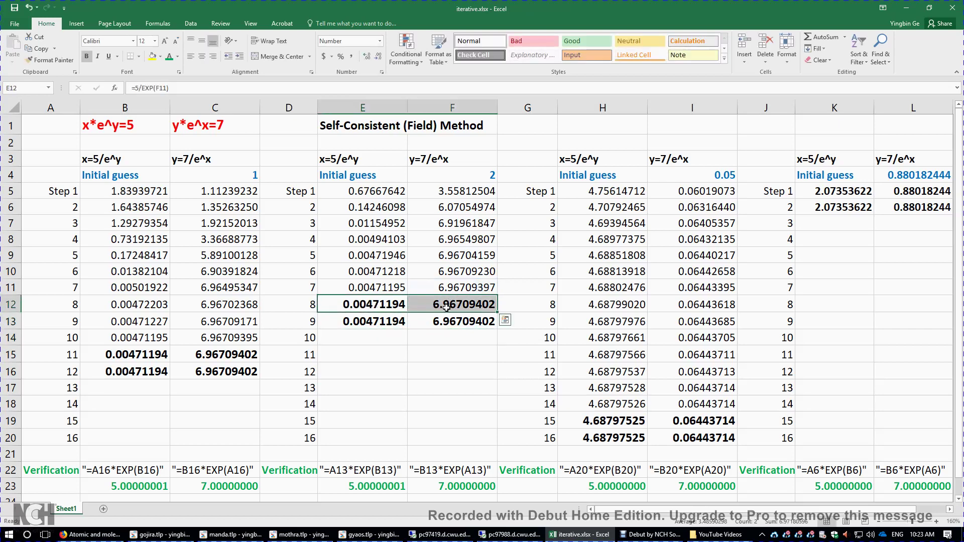
pyautogui.moveTo(386, 322); pyautogui.dragTo(453, 321)
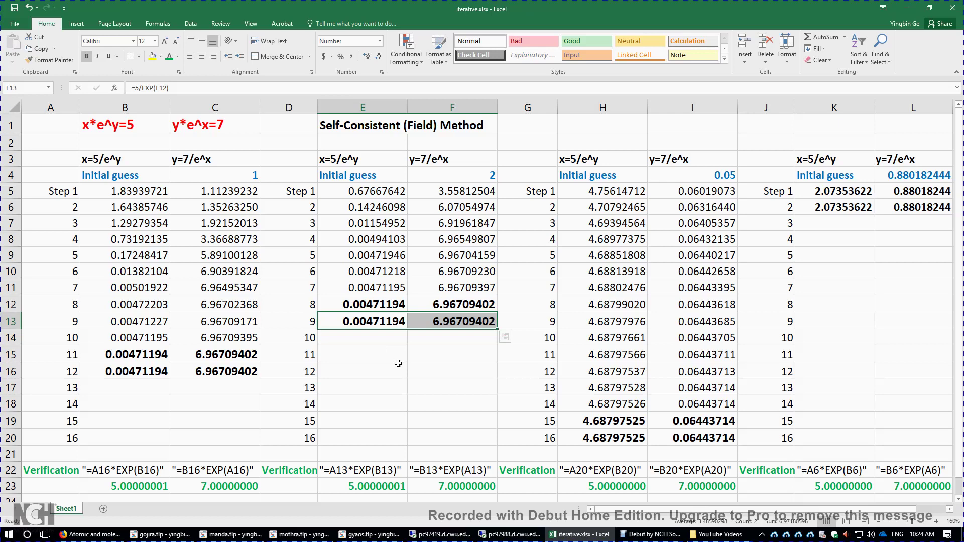
# - Check the second table's verification formulas in E23 and F23 against the step 9 values in E13:F13
pyautogui.click(383, 486)
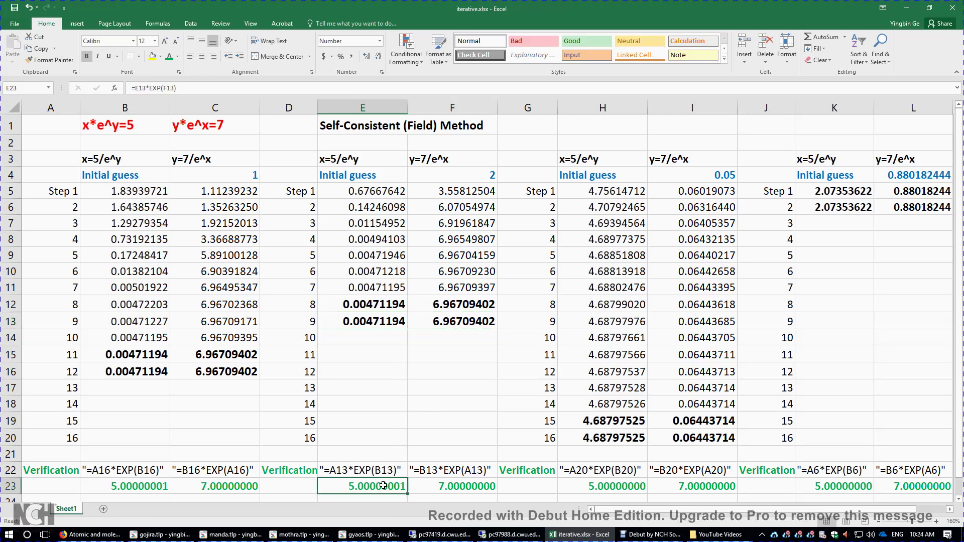
pyautogui.doubleClick(383, 485)
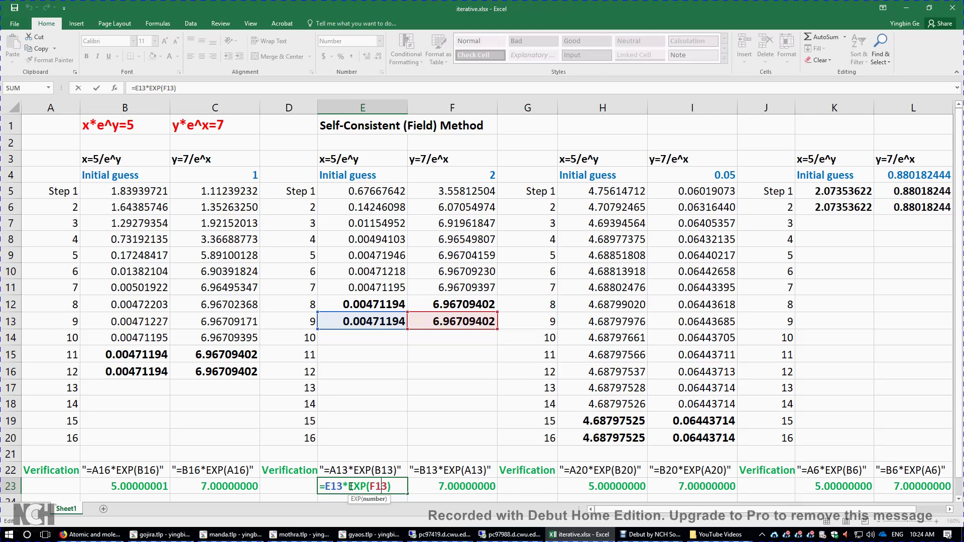
pyautogui.press('Return')
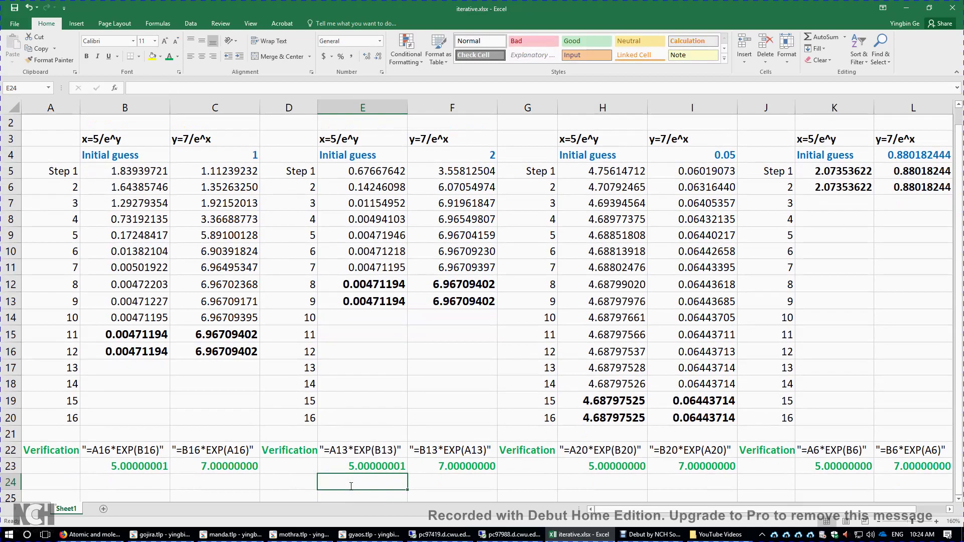
pyautogui.doubleClick(482, 466)
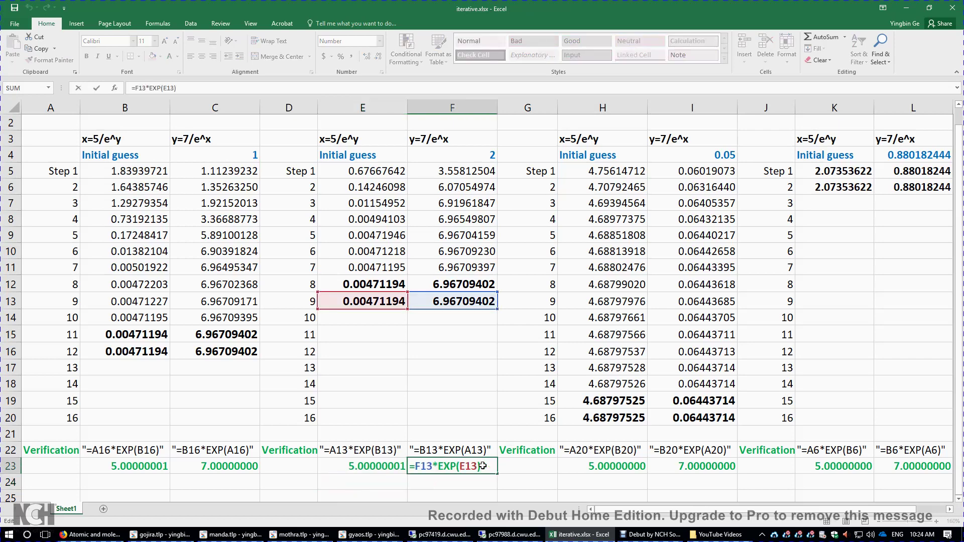
pyautogui.press('Return')
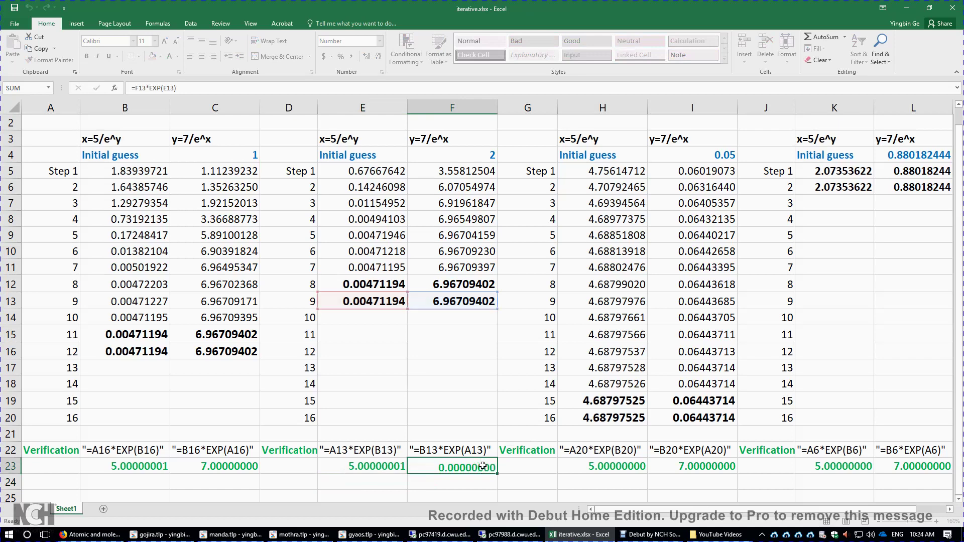
pyautogui.scroll(1, 486, 429)
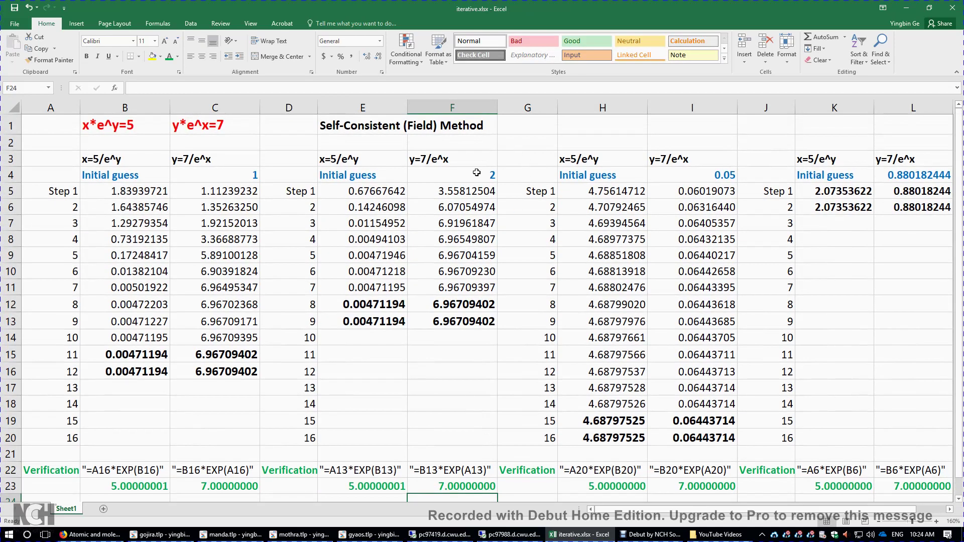
# - Compare the third table's initial y guess in I4 with its step 16 x and y values in H20:I20
pyautogui.click(726, 174)
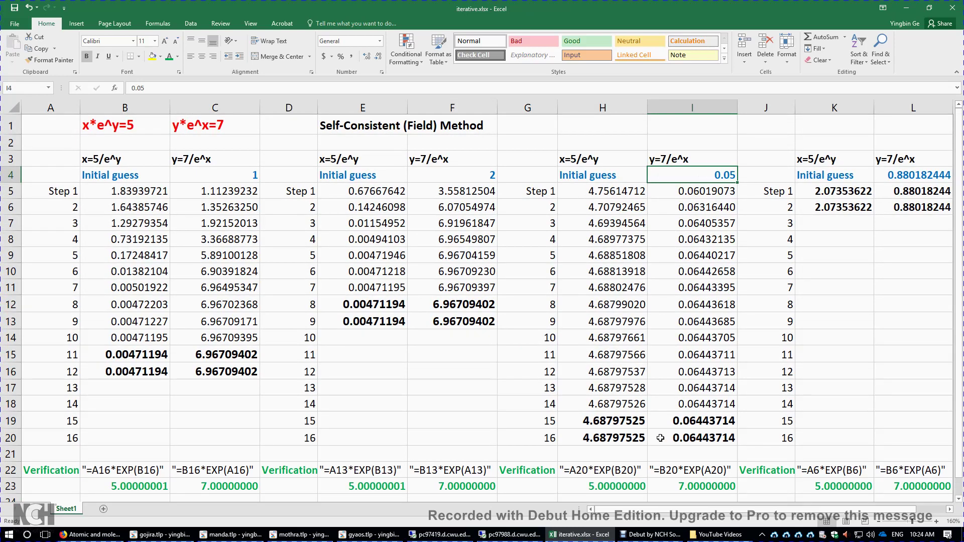
pyautogui.click(603, 437)
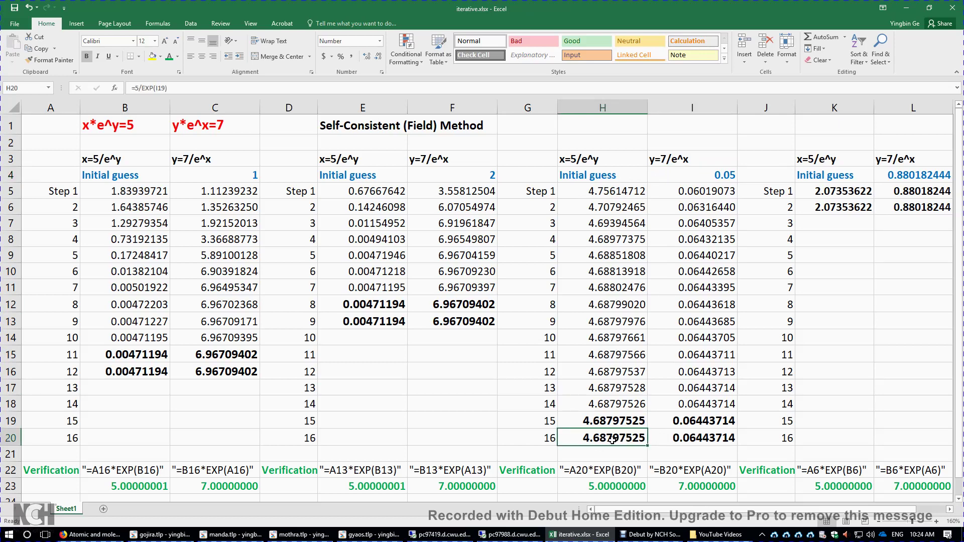
pyautogui.click(723, 437)
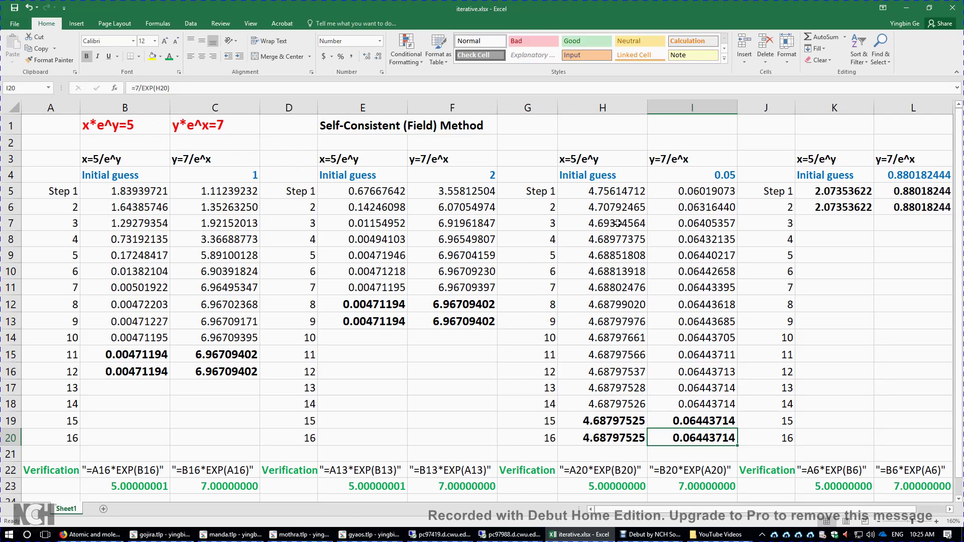
pyautogui.click(721, 172)
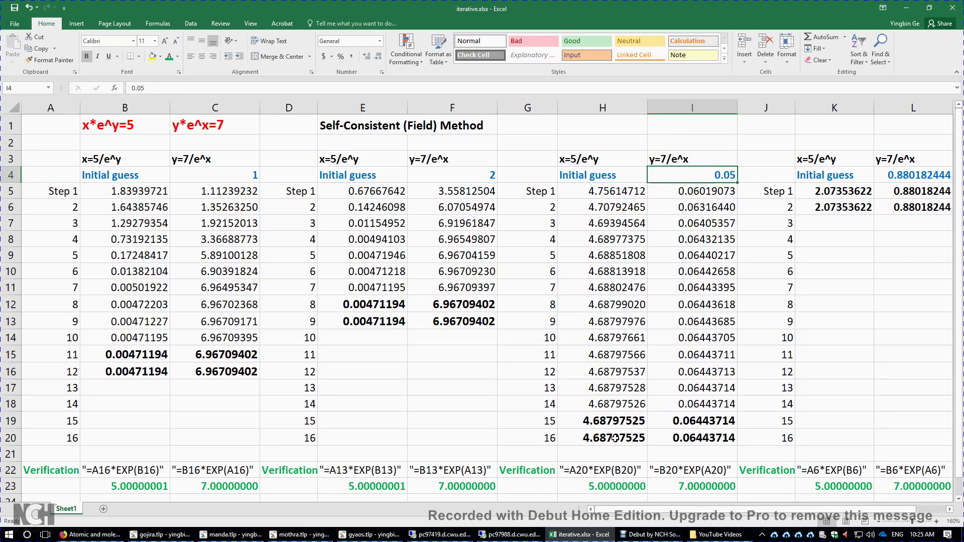
pyautogui.moveTo(615, 439); pyautogui.dragTo(670, 434)
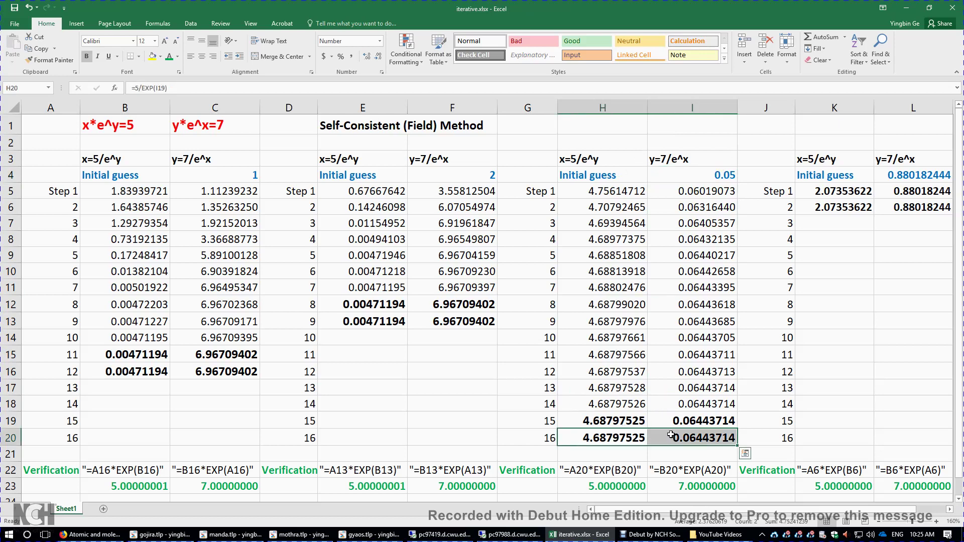
# - Check the third table's x verification formula in H23 against its step 16 values in H20:I20
pyautogui.click(627, 488)
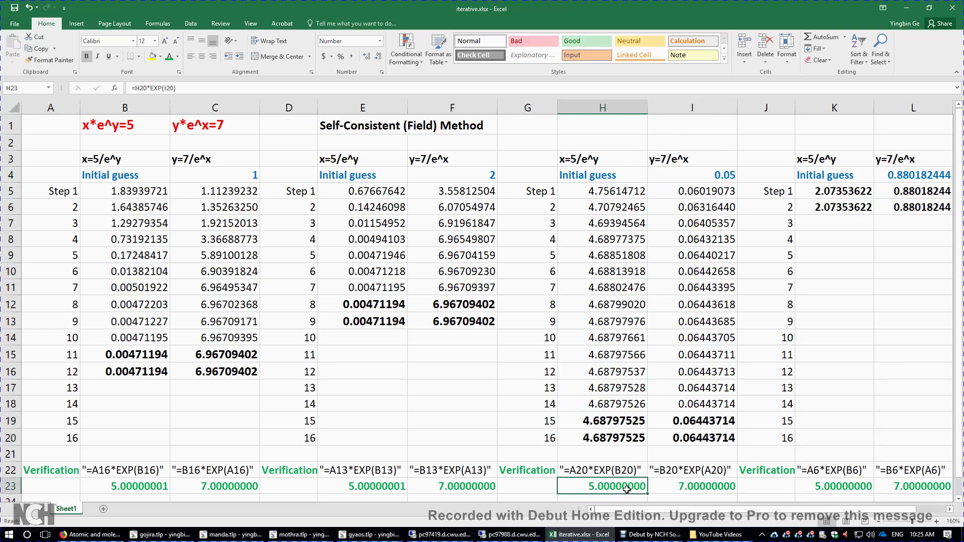
pyautogui.doubleClick(626, 488)
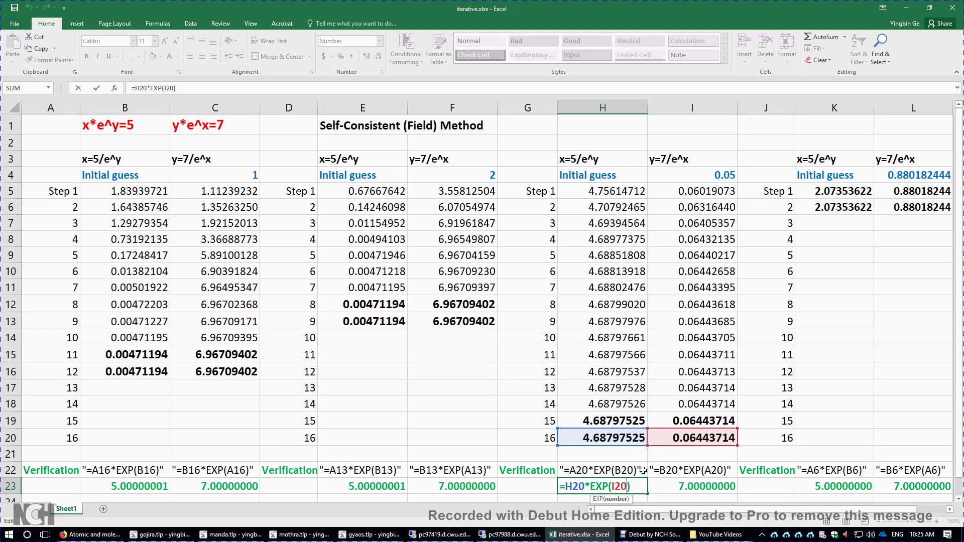
pyautogui.press('Return')
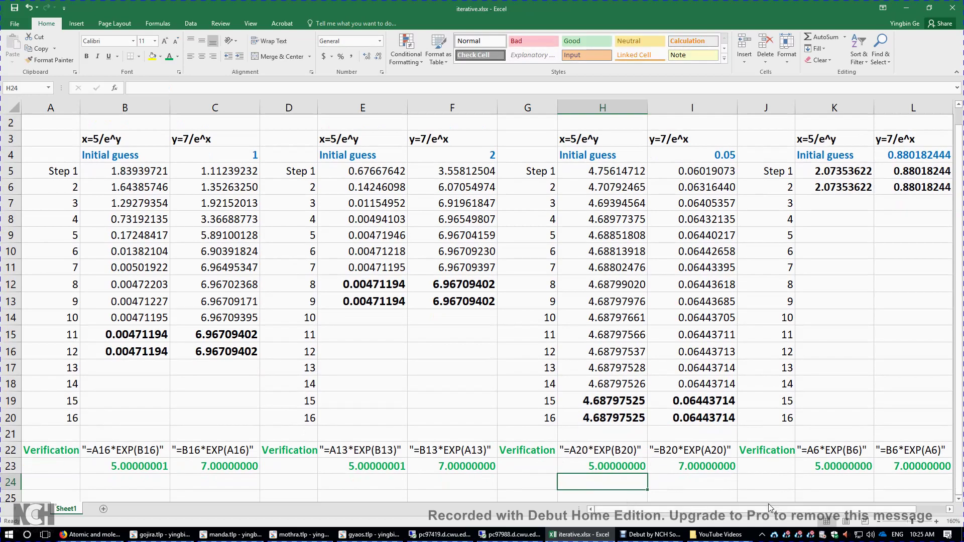
# - Inspect the fourth table's initial y guess in L4 and its step 1 x and y formulas in K5:L5
pyautogui.moveTo(803, 509); pyautogui.dragTo(887, 512)
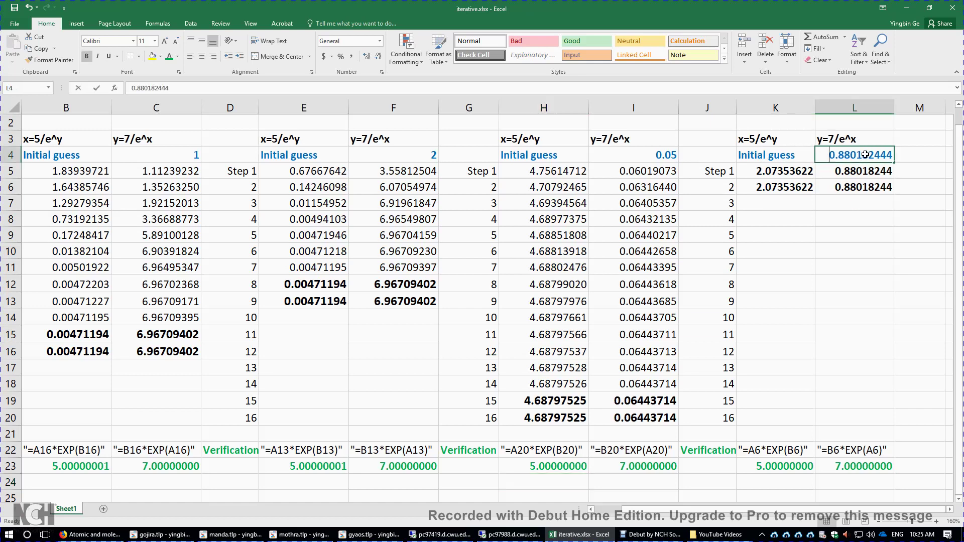
pyautogui.doubleClick(866, 154)
pyautogui.press('Return')
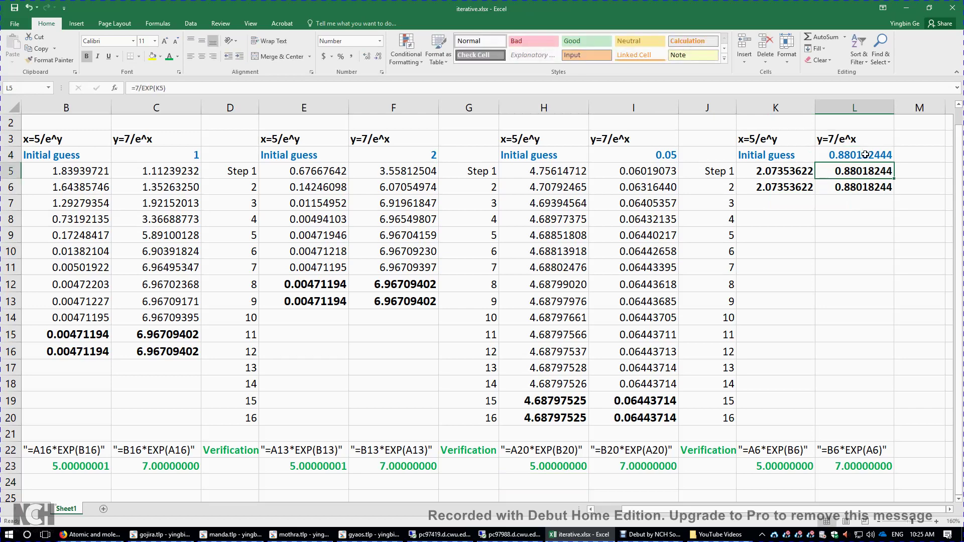
pyautogui.doubleClick(791, 173)
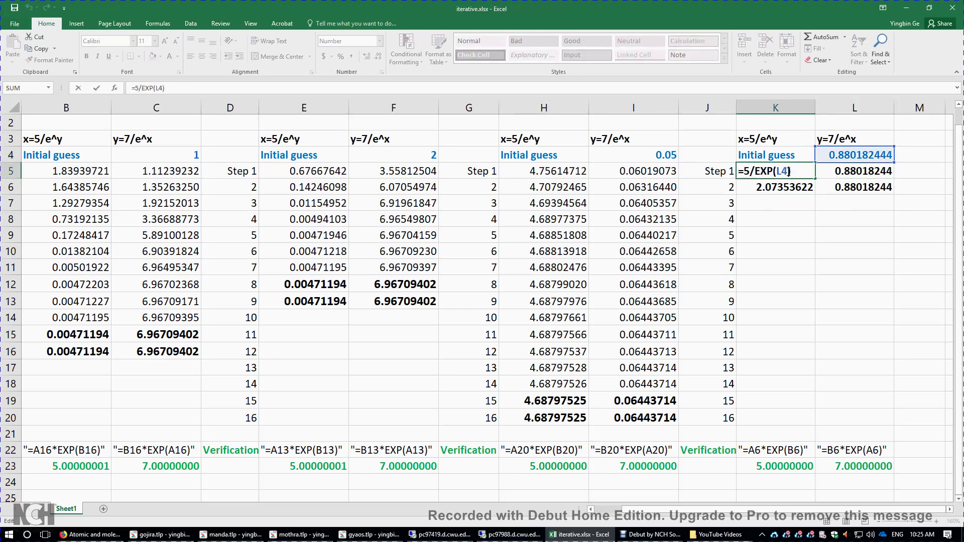
pyautogui.press('Return')
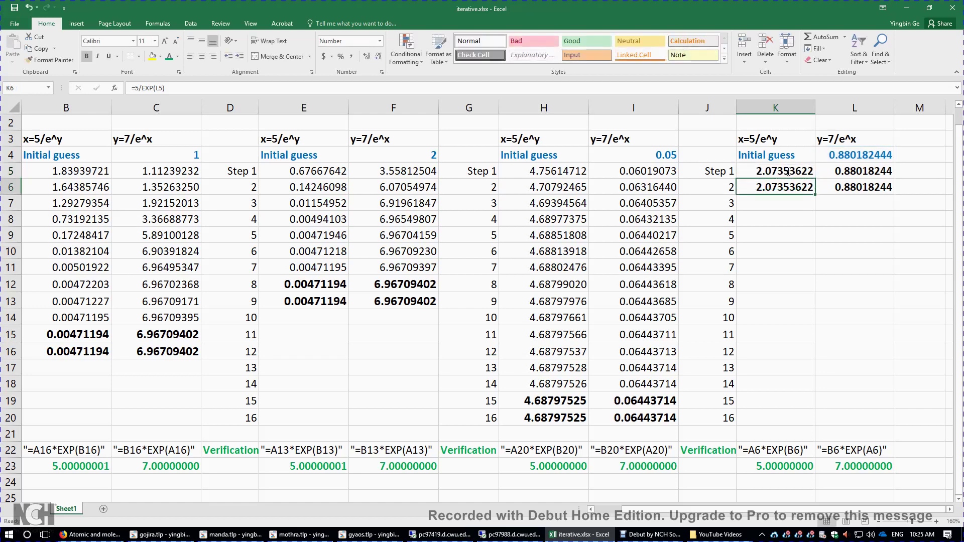
pyautogui.doubleClick(866, 170)
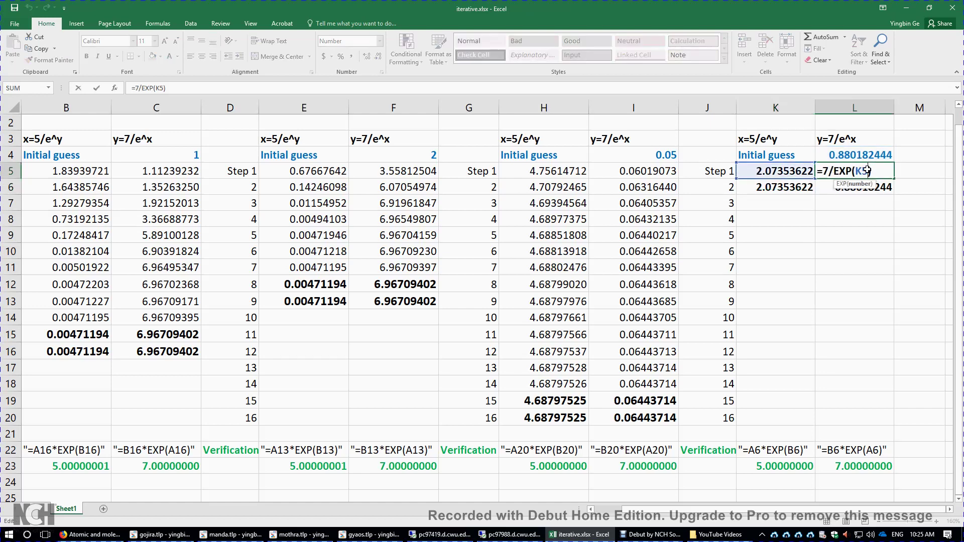
pyautogui.press('Return')
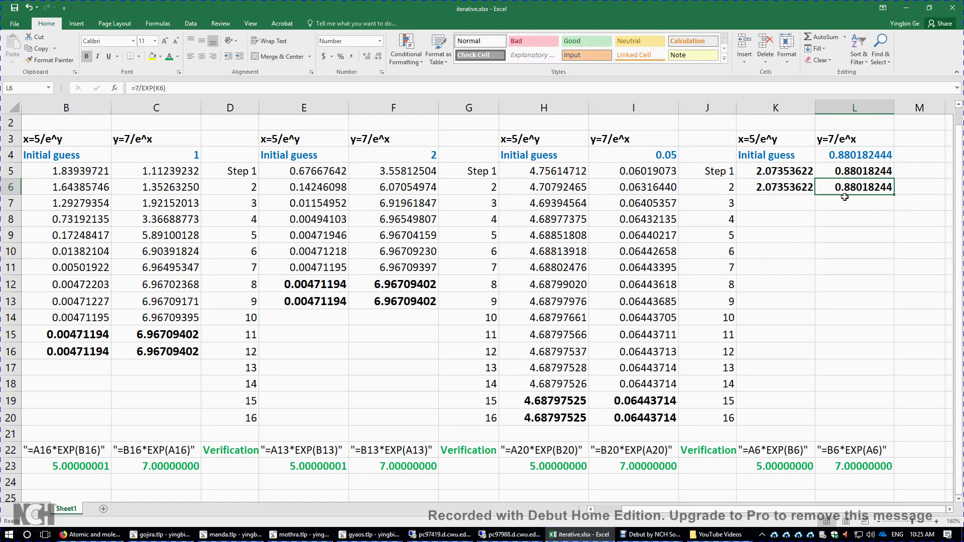
# - Inspect the fourth table's step 2 x and y formulas in K6 and L6
pyautogui.click(789, 187)
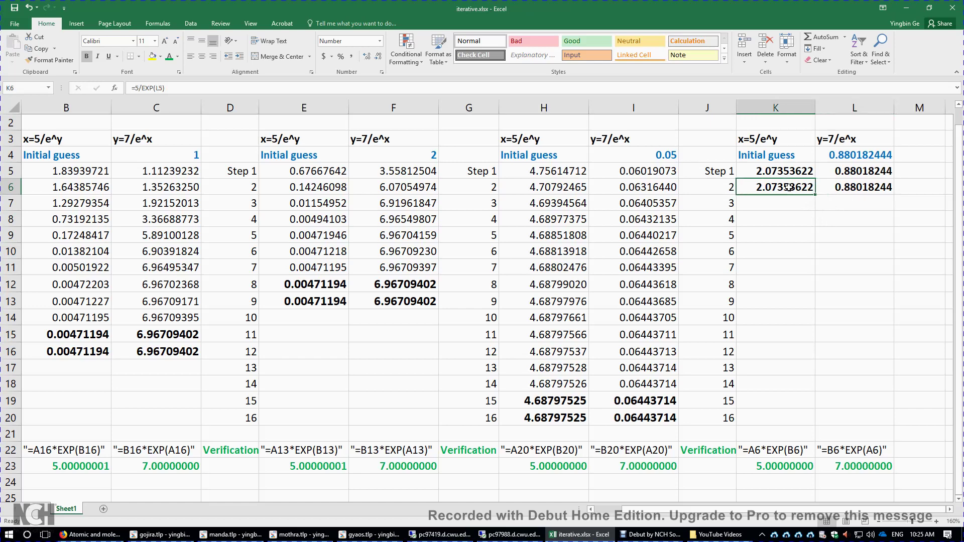
pyautogui.doubleClick(788, 187)
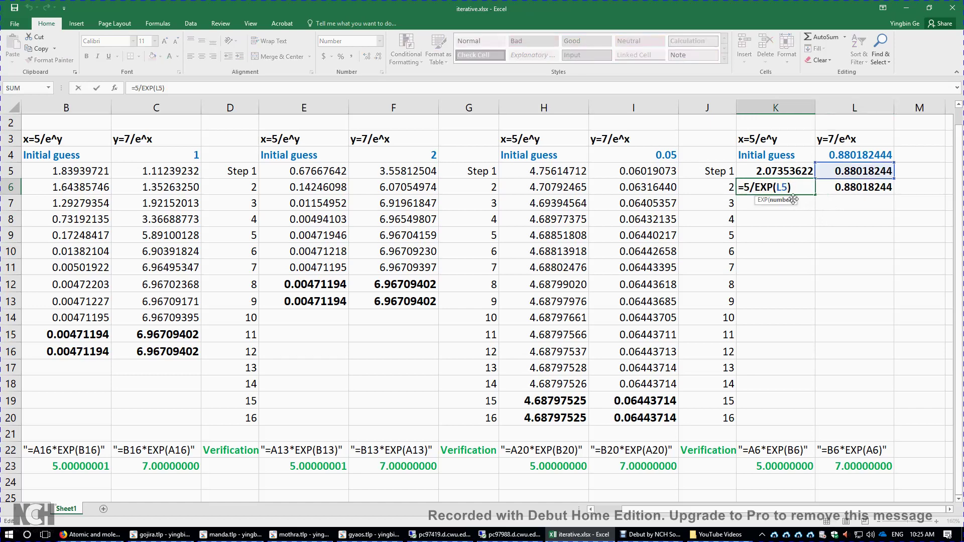
pyautogui.press('Return')
pyautogui.click(846, 187)
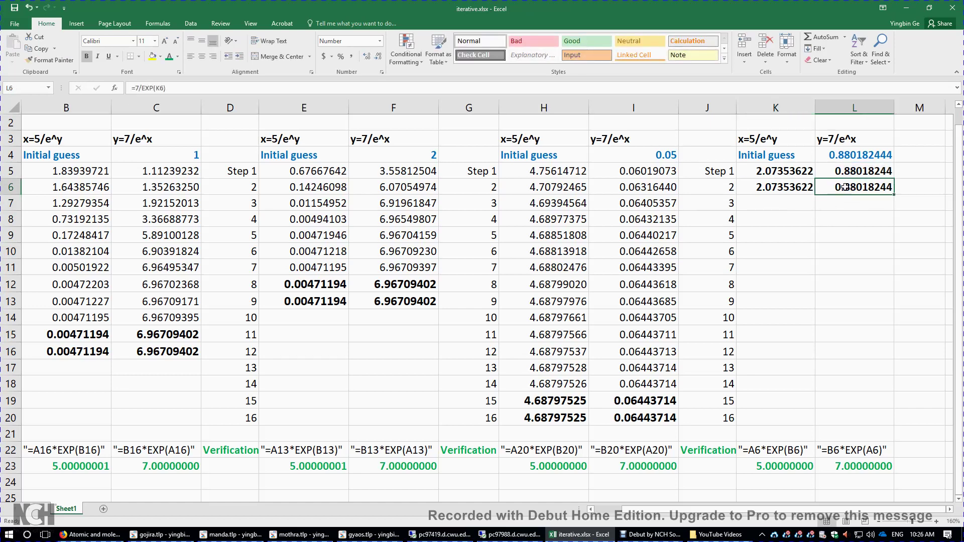
pyautogui.doubleClick(845, 187)
pyautogui.press('Return')
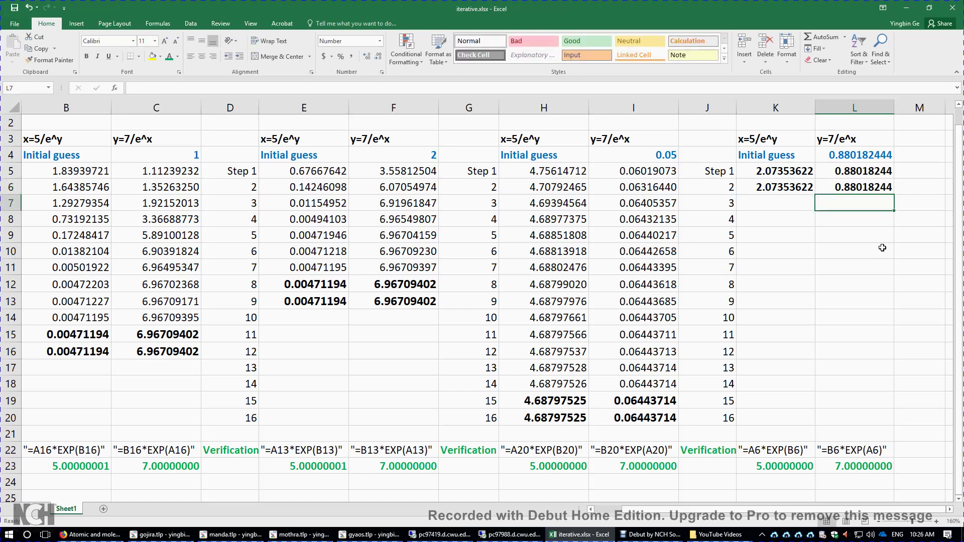
# - Check the fourth table's x verification formula in K23 against its step 2 values in K6:L6
pyautogui.scroll(1, 854, 215)
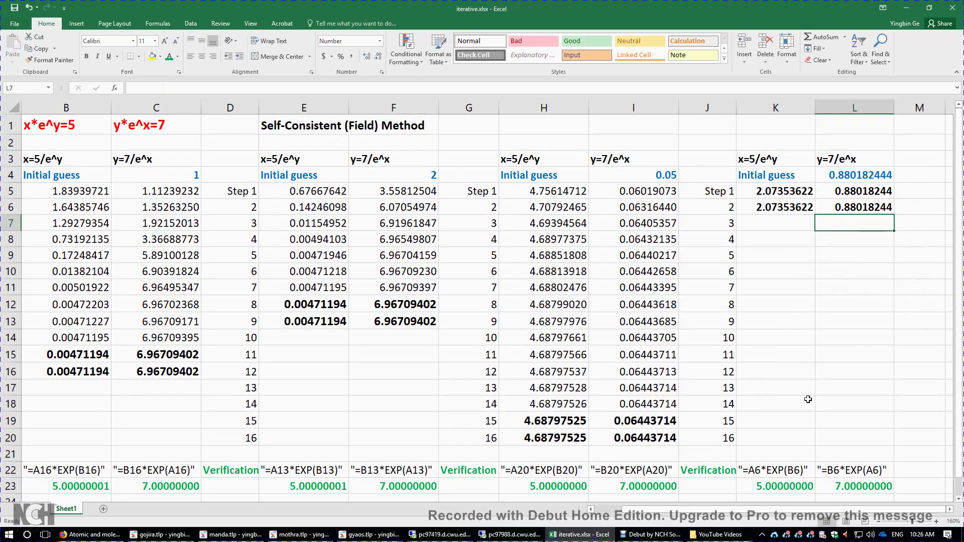
pyautogui.doubleClick(795, 486)
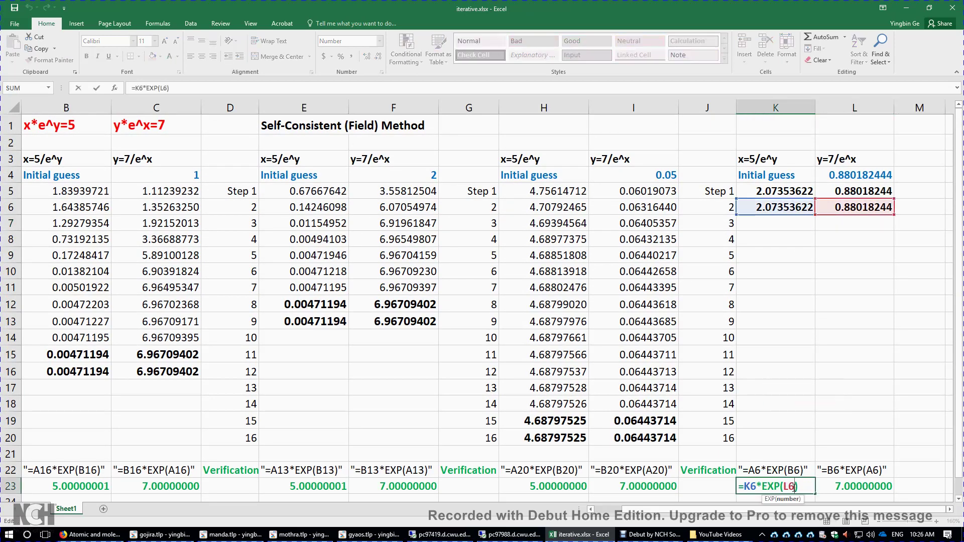
pyautogui.press('Return')
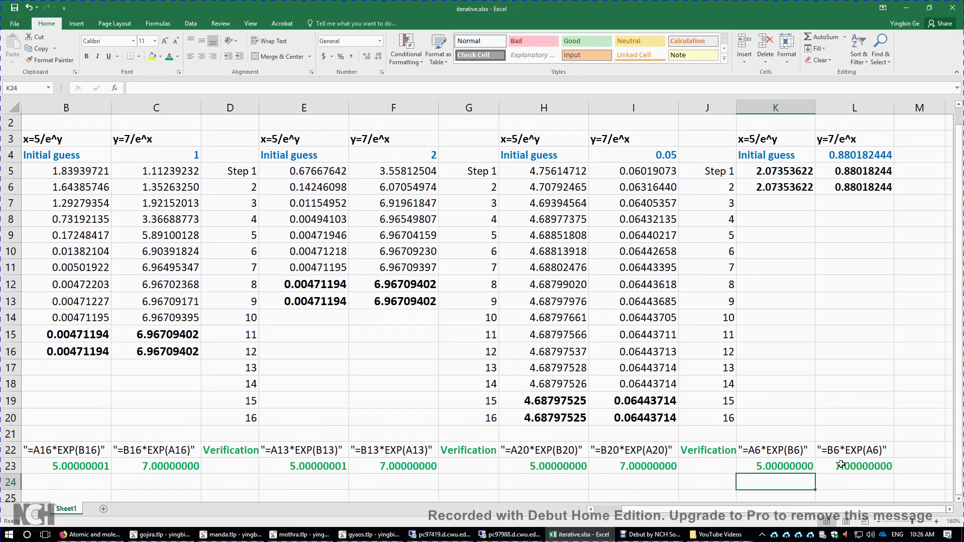
pyautogui.moveTo(859, 510); pyautogui.dragTo(911, 514)
pyautogui.scroll(1, 754, 447)
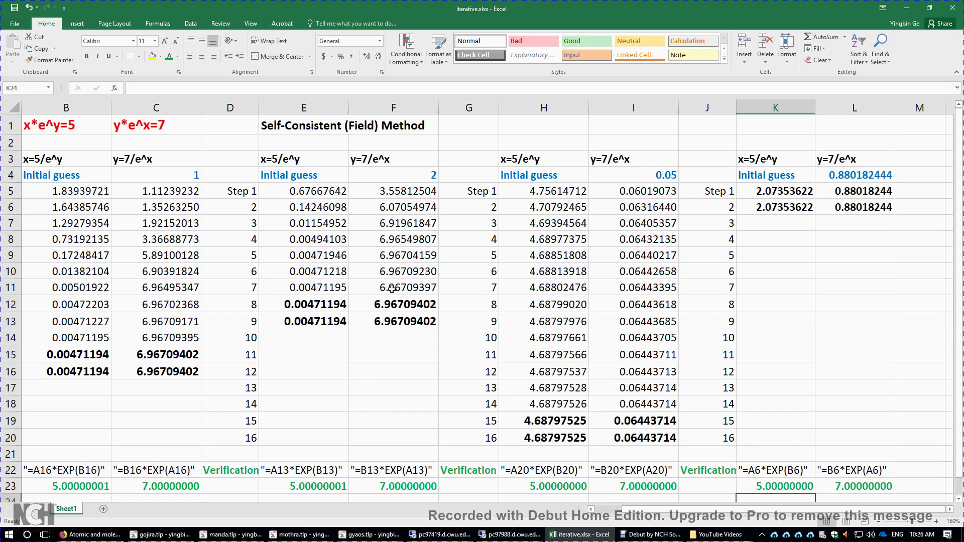
# - Compare the initial y guesses of all four tables in C4, F4, I4 and L4
pyautogui.click(167, 179)
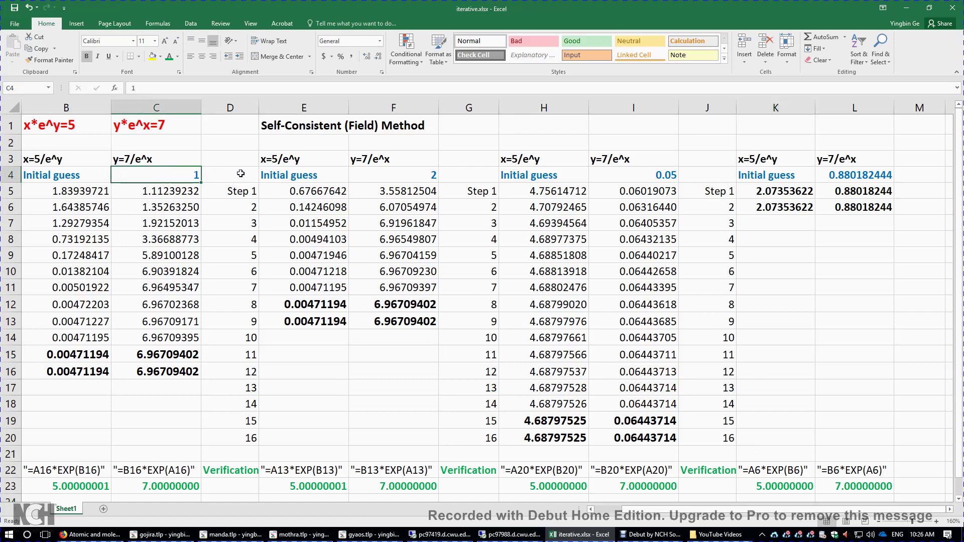
pyautogui.click(432, 177)
pyautogui.click(641, 177)
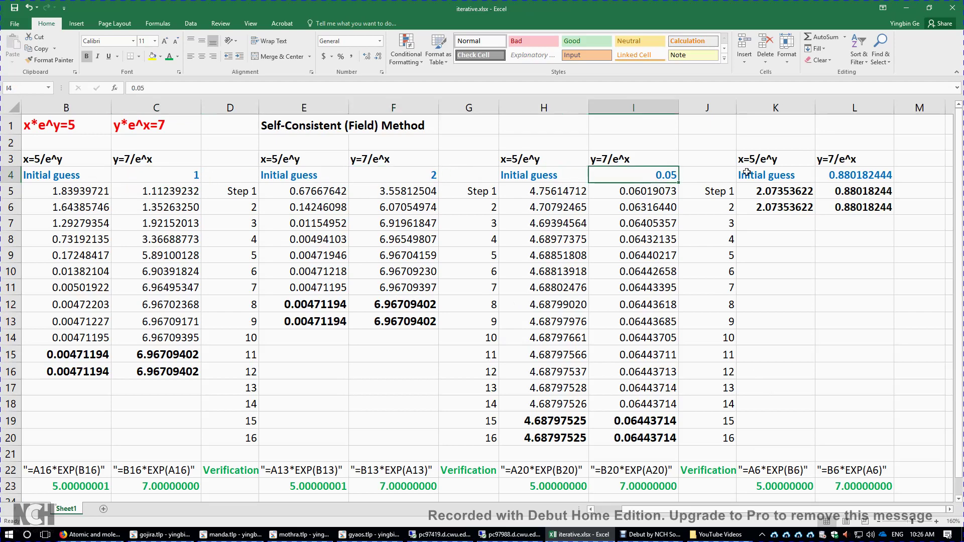
pyautogui.click(877, 173)
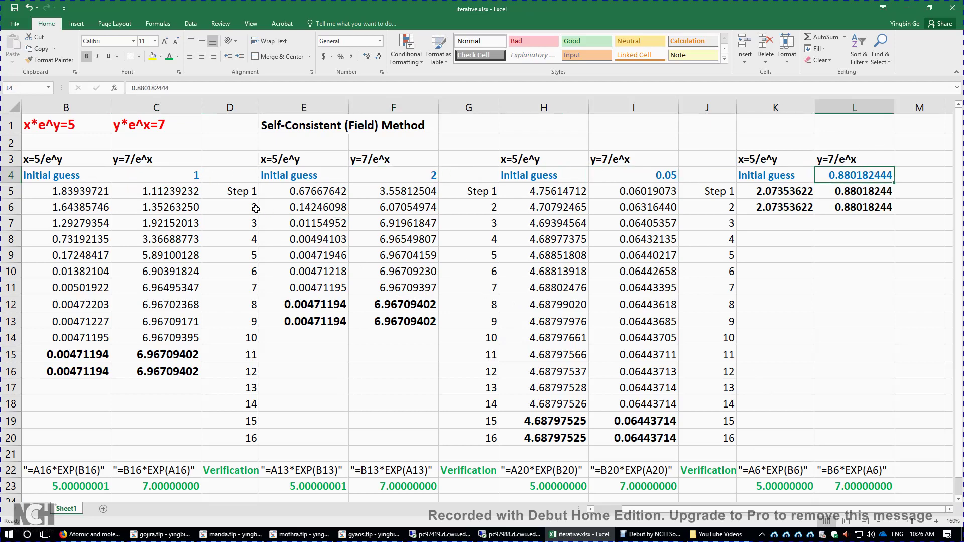
pyautogui.click(171, 177)
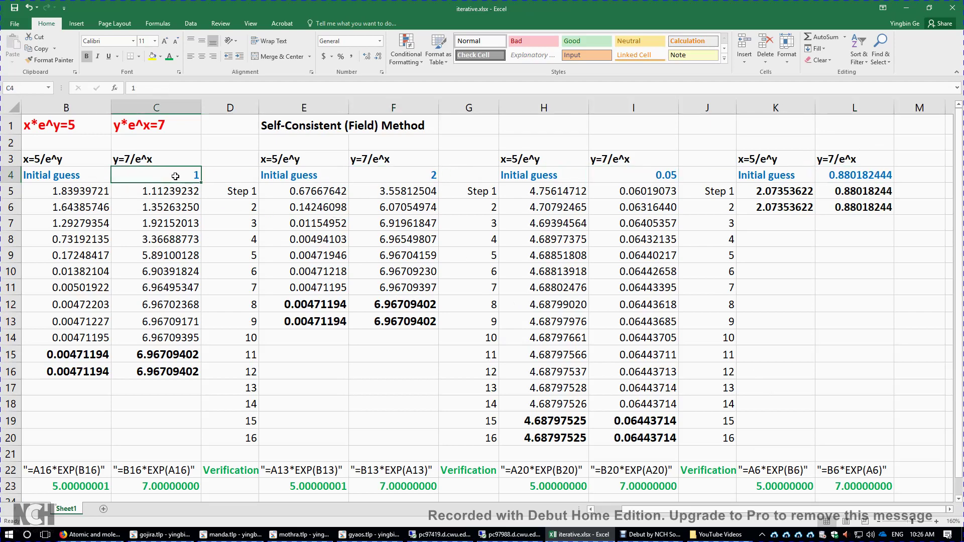
pyautogui.click(420, 174)
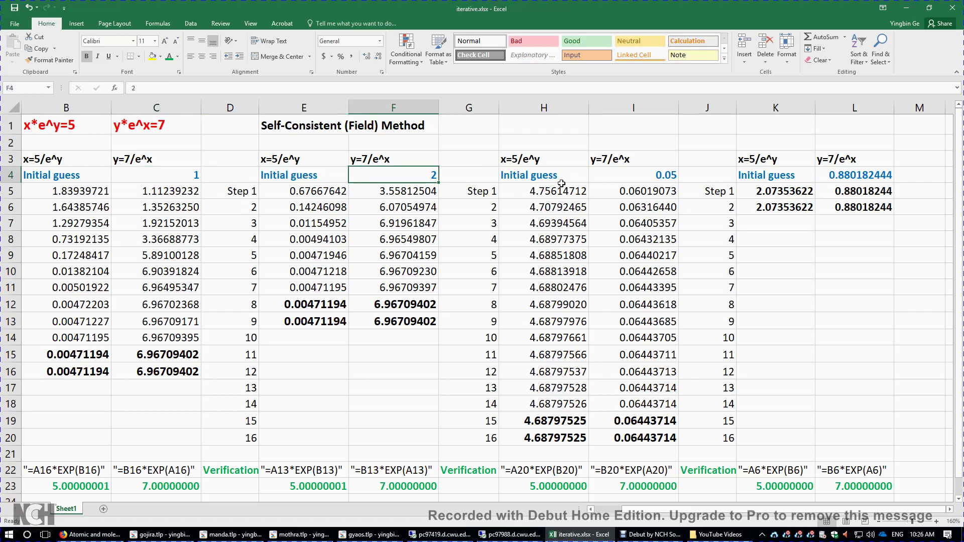
pyautogui.click(634, 175)
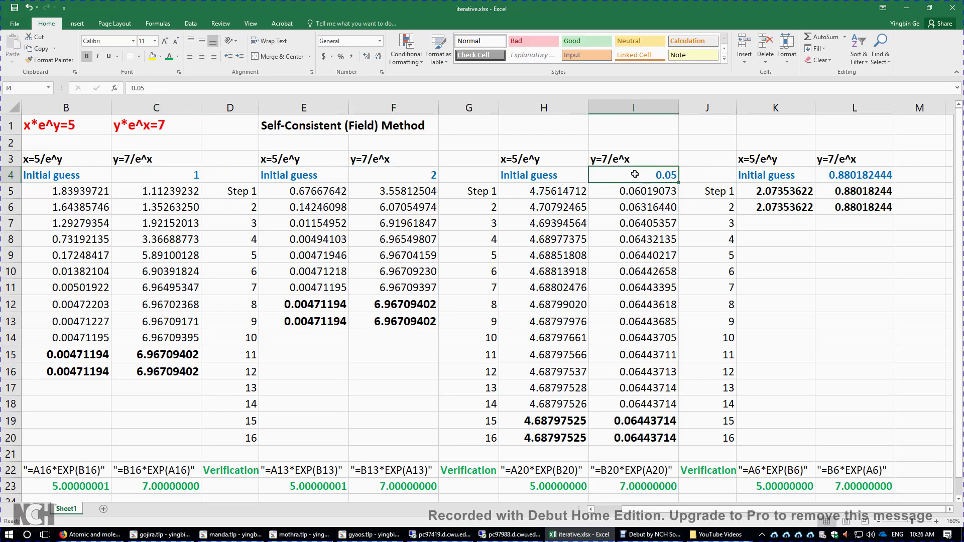
pyautogui.click(851, 177)
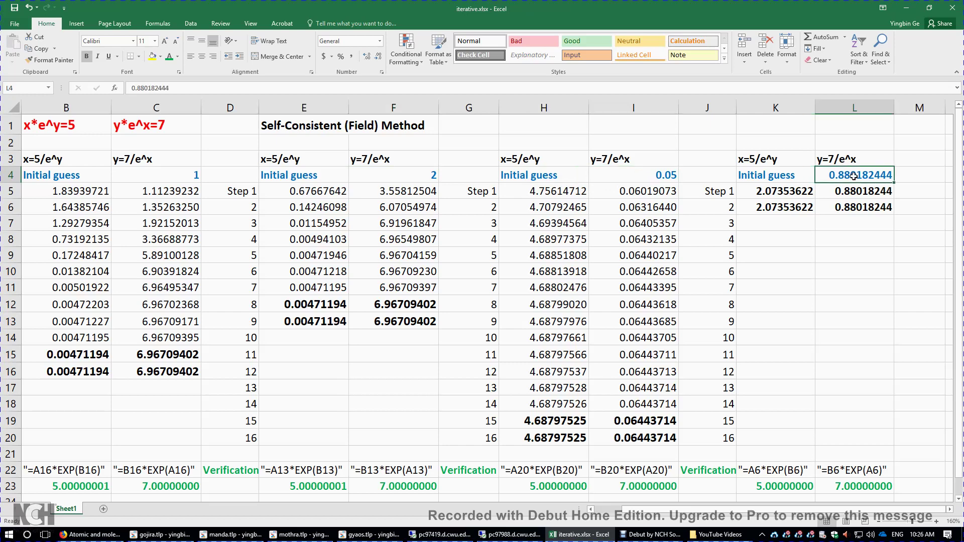
# - Compare the first table's initial y guess in C4 with the second table's guess in F4
pyautogui.click(146, 169)
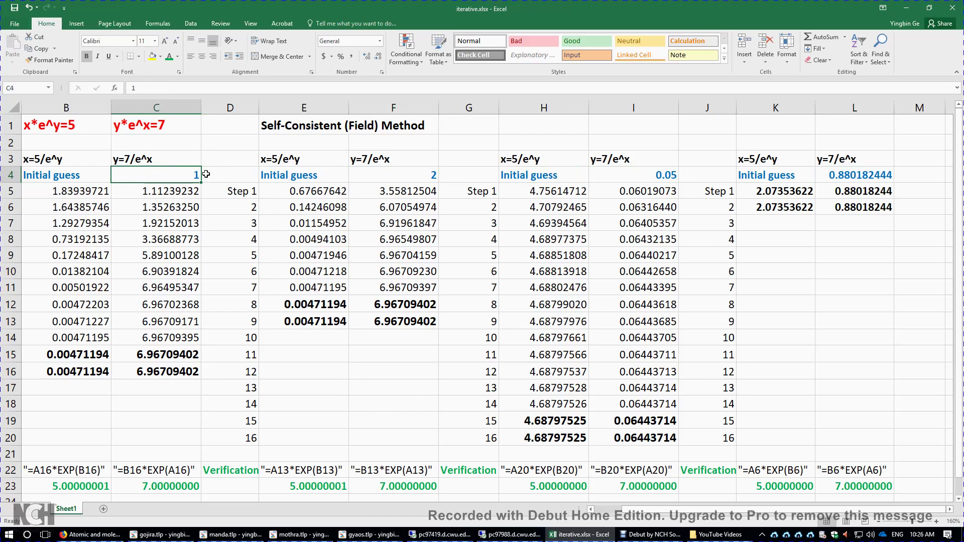
pyautogui.click(310, 171)
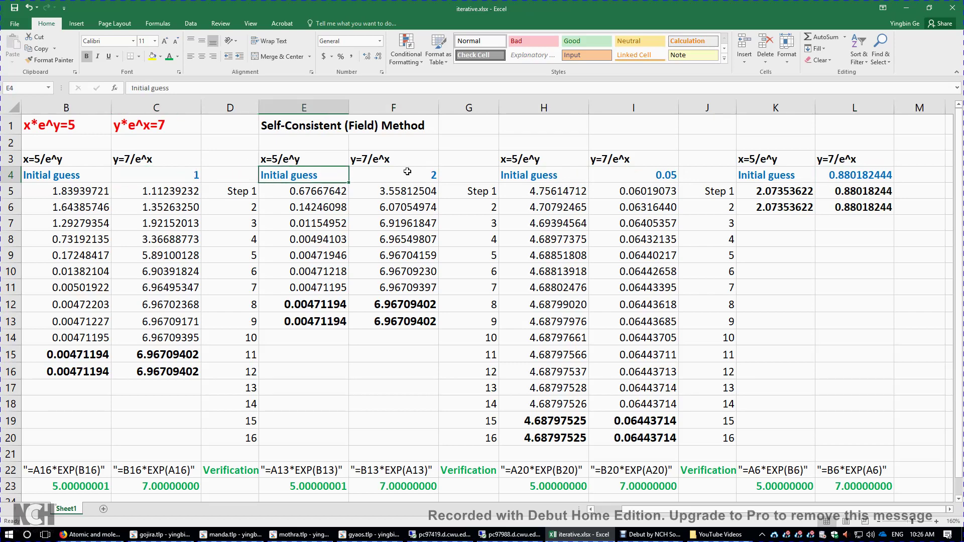
pyautogui.click(408, 171)
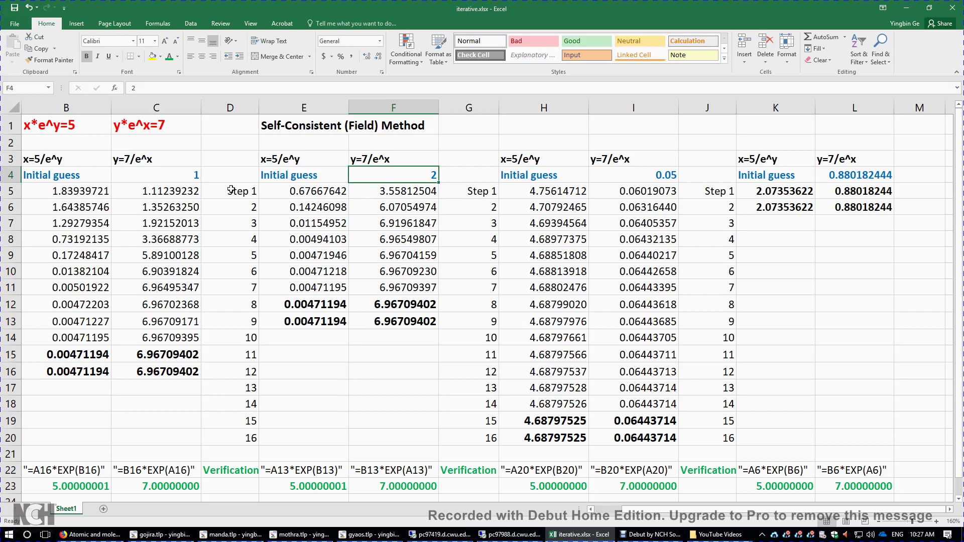
pyautogui.click(180, 173)
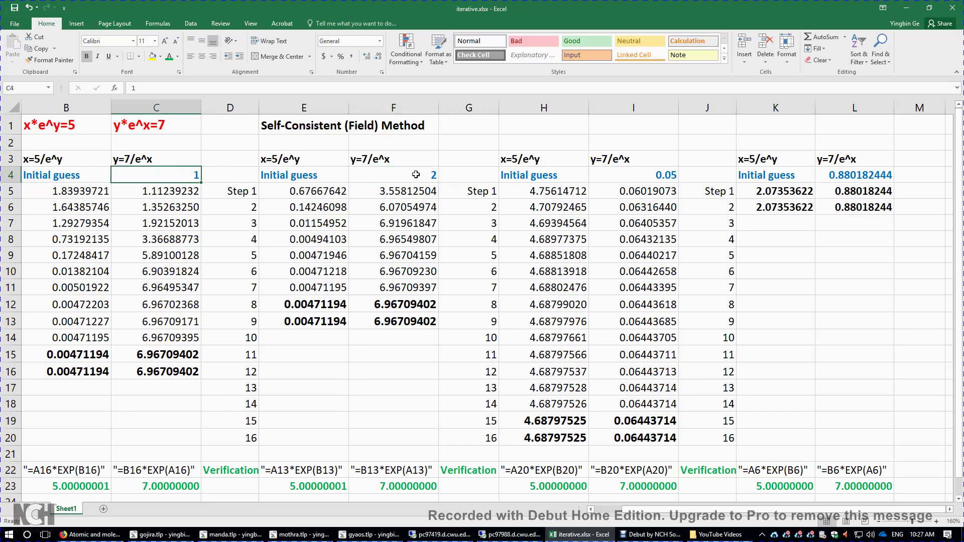
# - Compare the second table's converged solution in E13:F13 with the third table's in H20:I20, and examine the third table's step 12 x value
pyautogui.click(303, 318)
pyautogui.moveTo(382, 318); pyautogui.dragTo(402, 319)
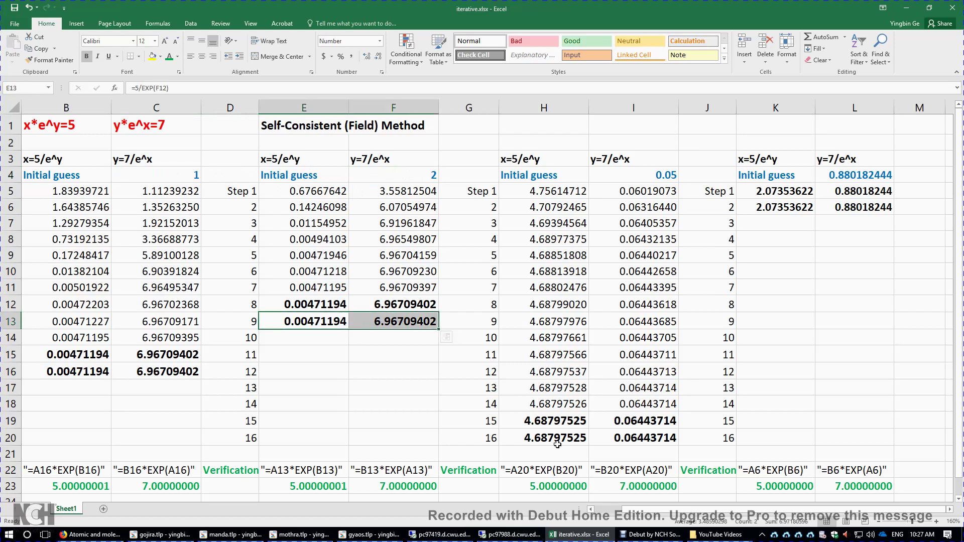
pyautogui.moveTo(558, 443); pyautogui.dragTo(639, 444)
pyautogui.moveTo(300, 319); pyautogui.dragTo(401, 321)
pyautogui.moveTo(544, 440); pyautogui.dragTo(633, 447)
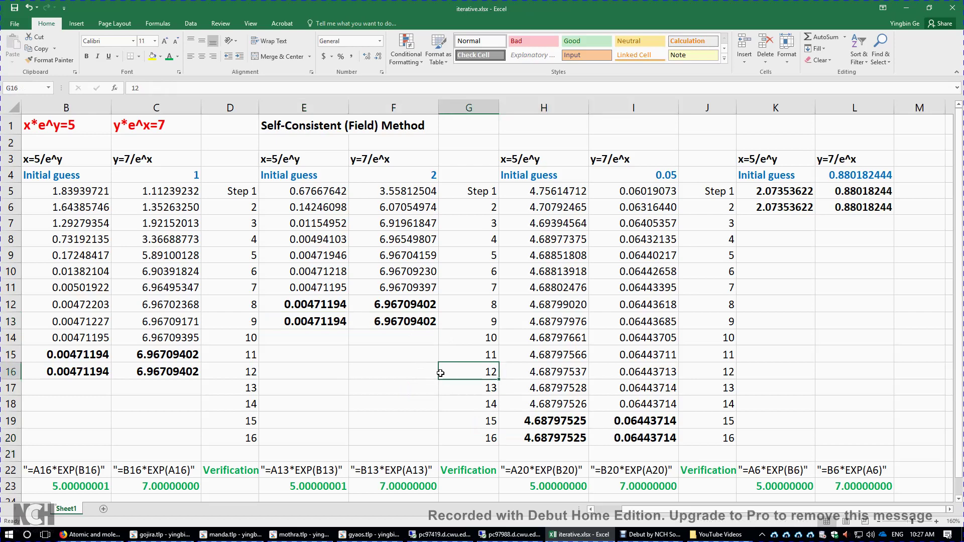
pyautogui.click(437, 372)
pyautogui.click(561, 370)
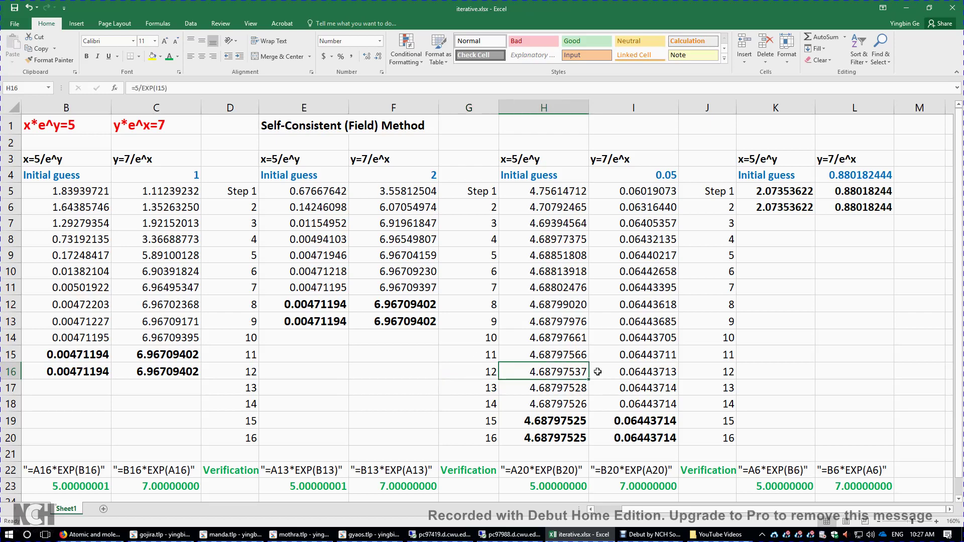
# - Compare the fourth table's initial y guess in L4 with its step 1 and 2 values in K5:L6, and review the second table's step 8 y value
pyautogui.click(854, 172)
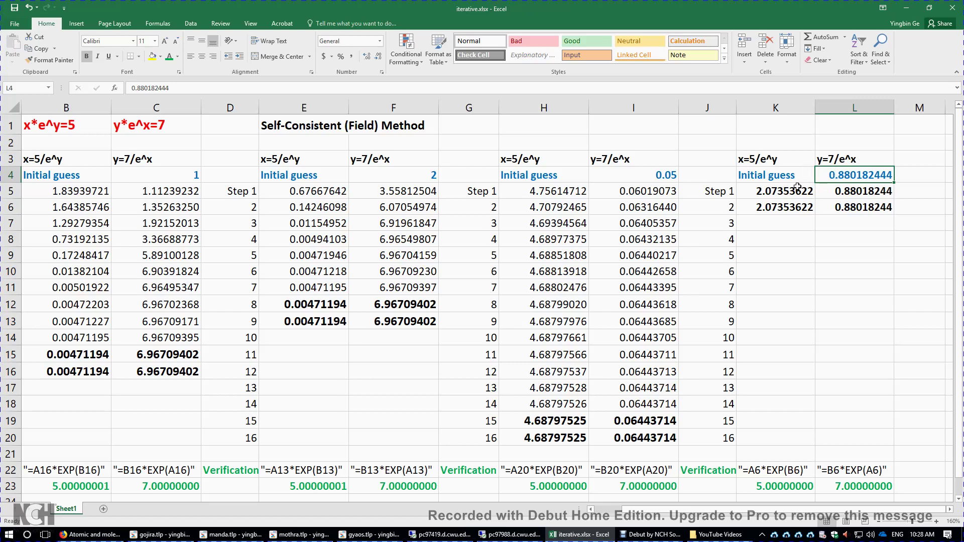
pyautogui.moveTo(799, 191); pyautogui.dragTo(853, 202)
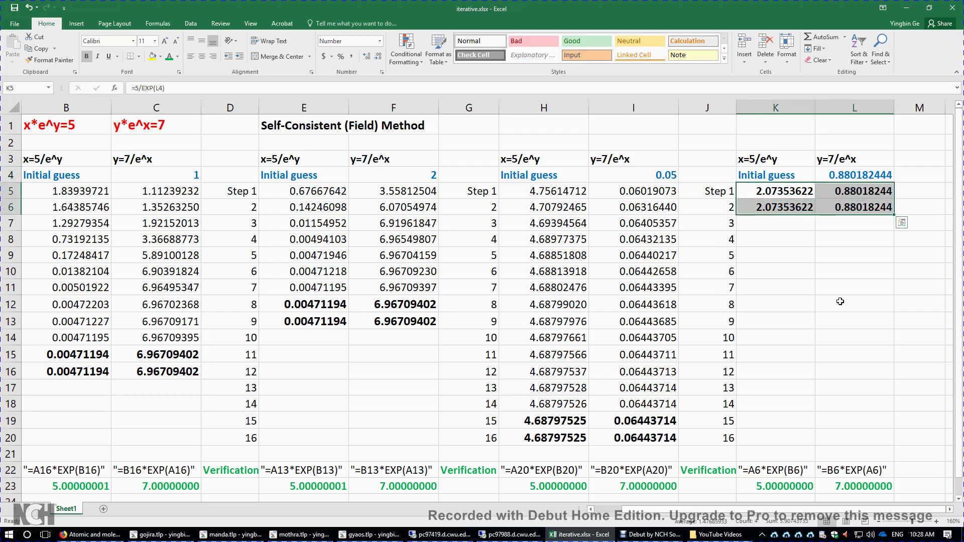
pyautogui.click(366, 299)
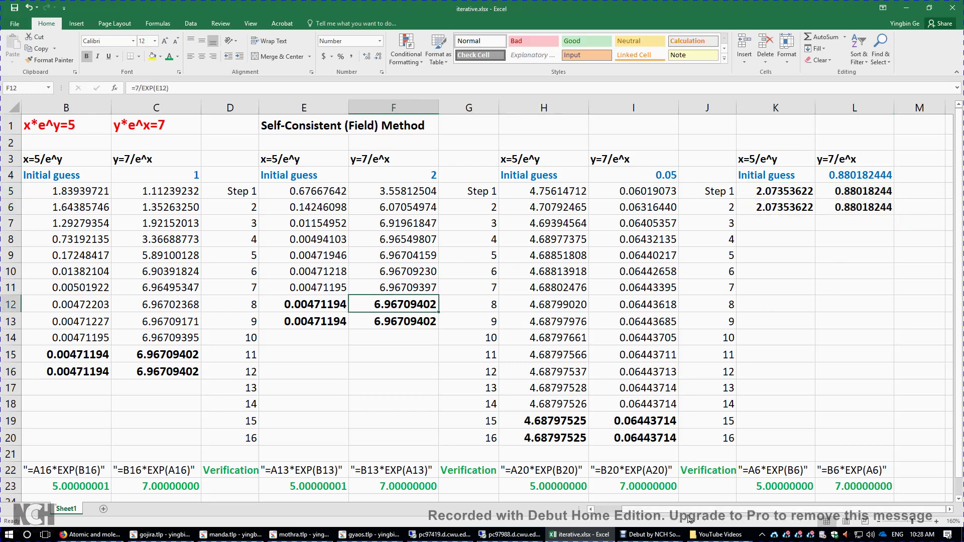
pyautogui.moveTo(685, 508); pyautogui.dragTo(658, 508)
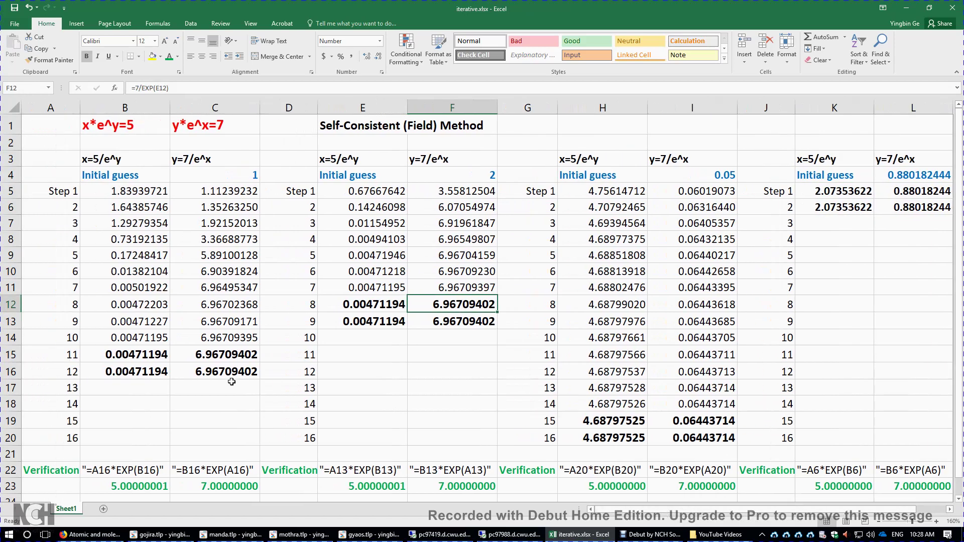
# - Compare the first table's converged solution in B16:C16 with the second table's in E13:F13
pyautogui.moveTo(137, 365); pyautogui.dragTo(216, 354)
pyautogui.hotkey('ctrl', 'v')
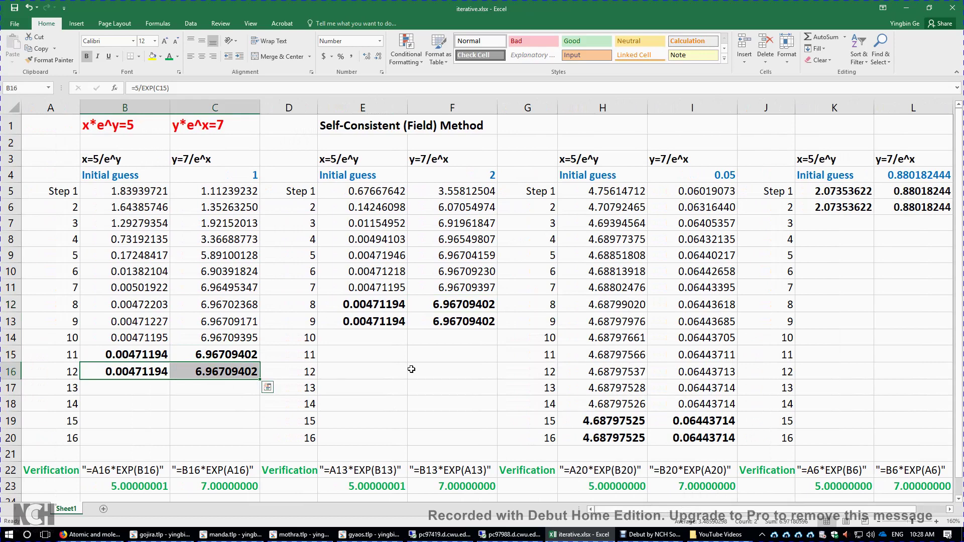
pyautogui.click(349, 325)
pyautogui.keyDown('shift'); pyautogui.click(422, 318); pyautogui.keyUp('shift')
pyautogui.hotkey('ctrl', 'c')
pyautogui.moveTo(130, 371); pyautogui.dragTo(216, 372)
pyautogui.hotkey('ctrl', 'v')
pyautogui.moveTo(353, 323); pyautogui.dragTo(477, 324)
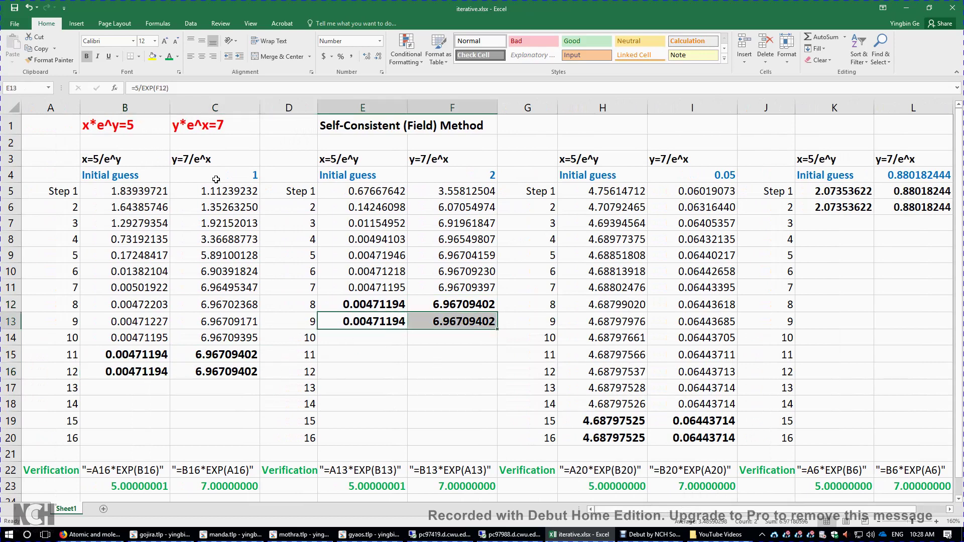
# - Review the first table's initial guess in C4 and y iterations in C5:C16, against the second table's guess in F4 and iterations in E5:F13
pyautogui.click(235, 172)
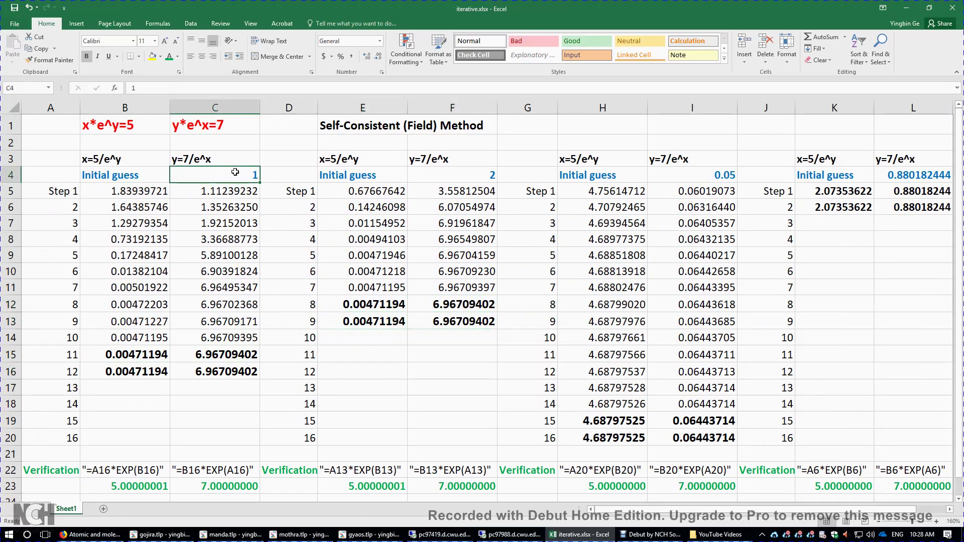
pyautogui.moveTo(231, 194); pyautogui.dragTo(230, 369)
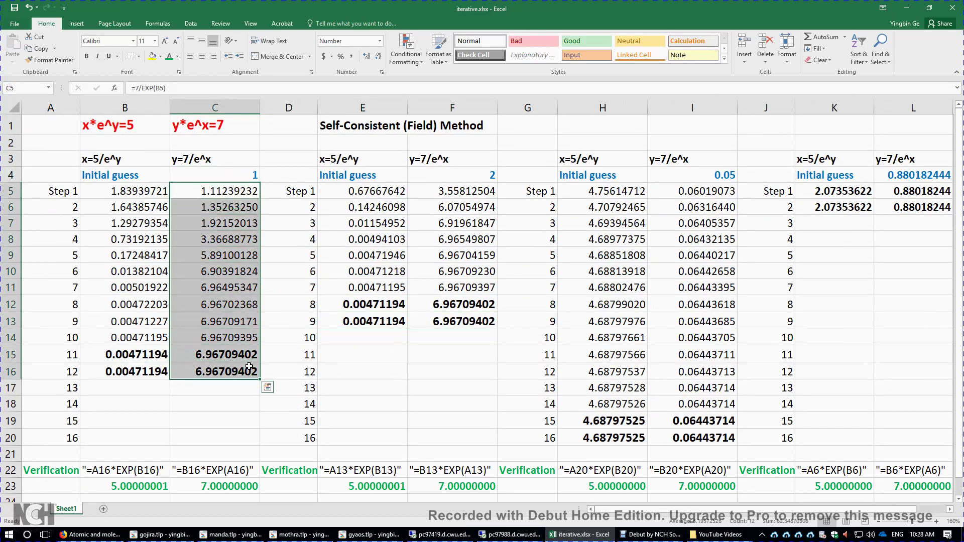
pyautogui.click(472, 179)
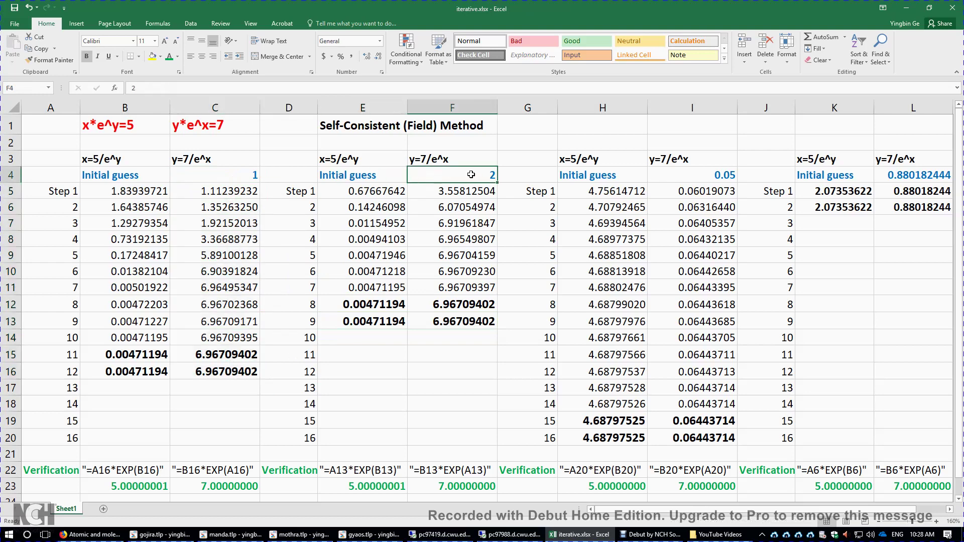
pyautogui.moveTo(383, 190); pyautogui.dragTo(457, 321)
pyautogui.click(448, 360)
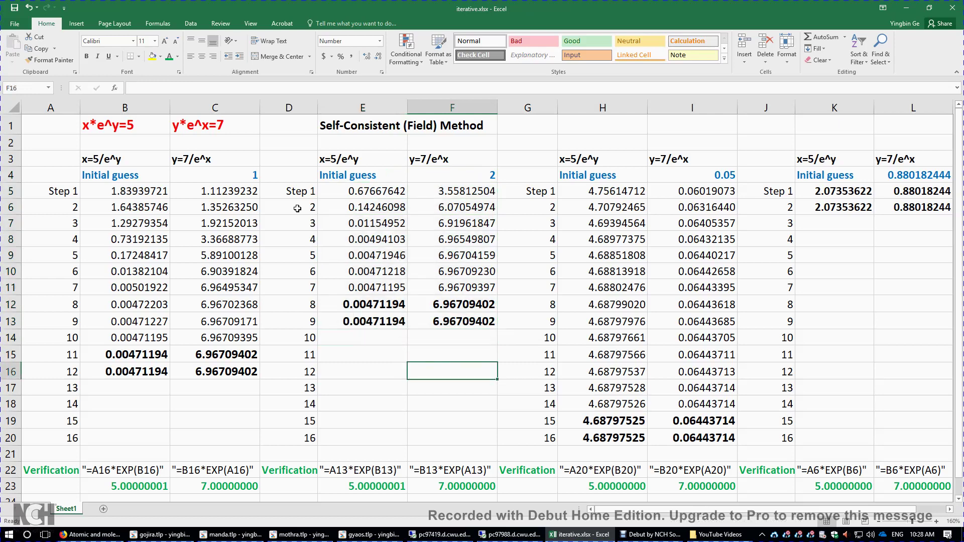
# - Compare the second table's y column from guess to step 9 in F4:F13 with the first table's guess in C4 and step 12 y value in C16
pyautogui.click(250, 174)
pyautogui.moveTo(488, 172); pyautogui.dragTo(474, 322)
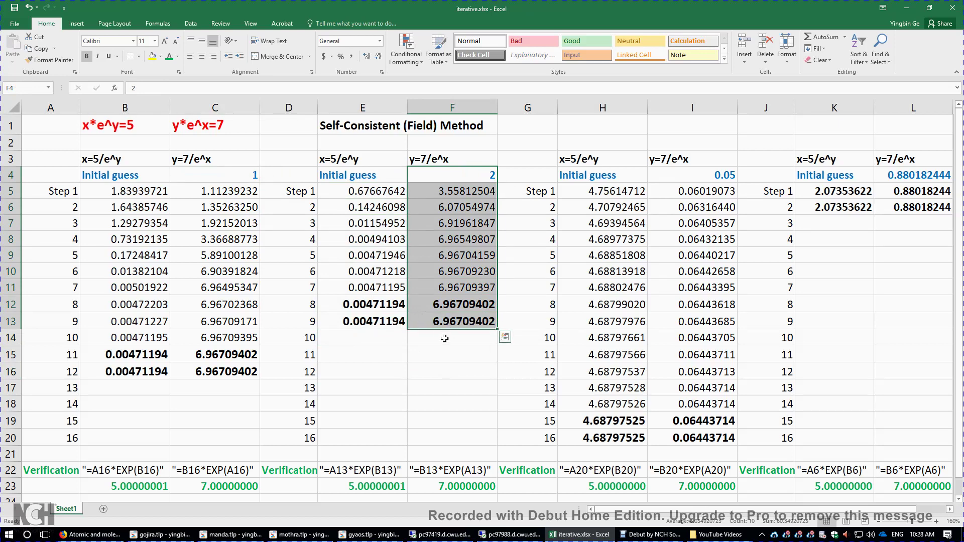
pyautogui.click(420, 366)
pyautogui.click(238, 174)
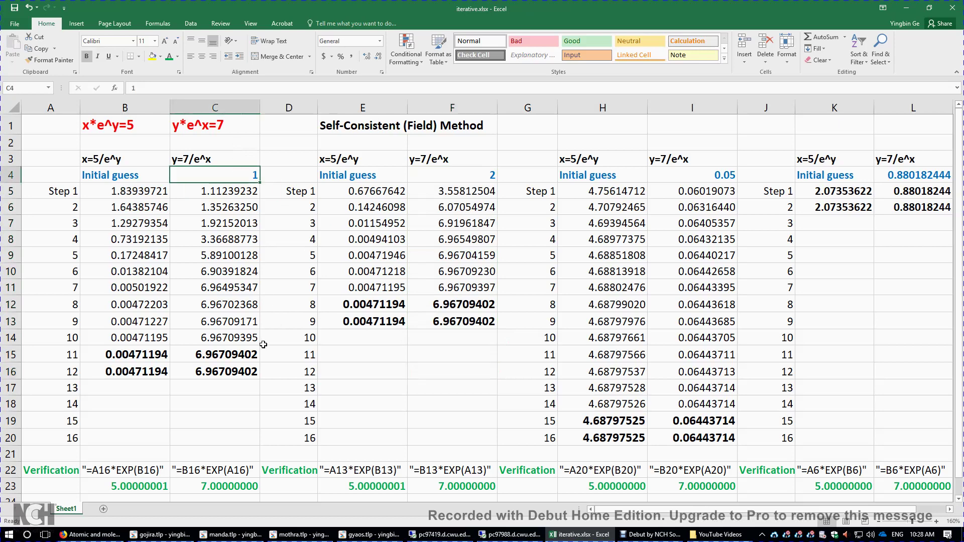
pyautogui.click(225, 375)
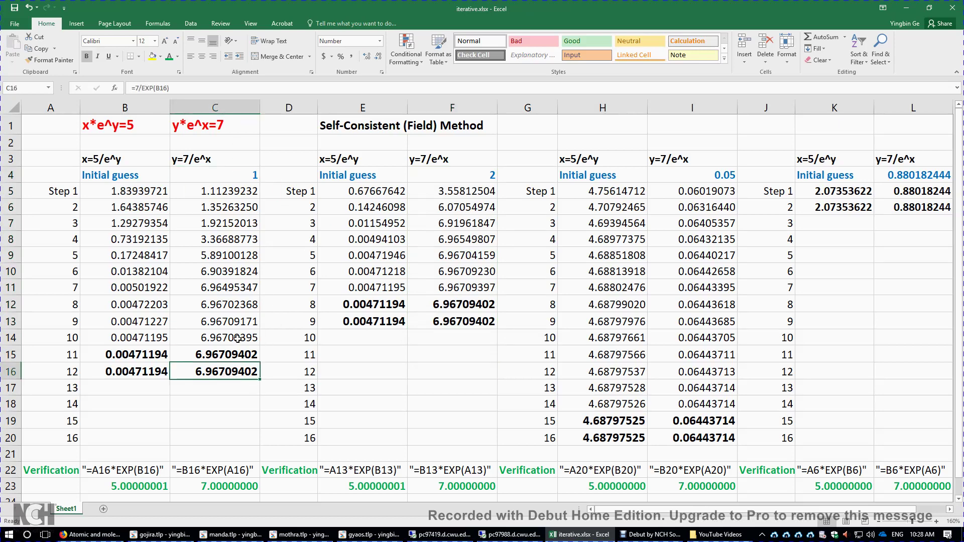